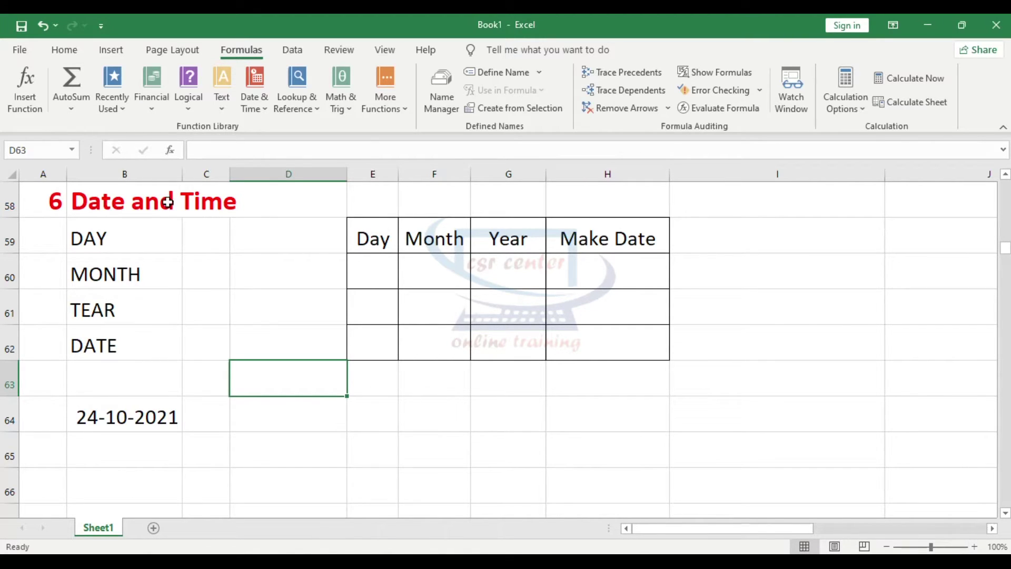
click(266, 108)
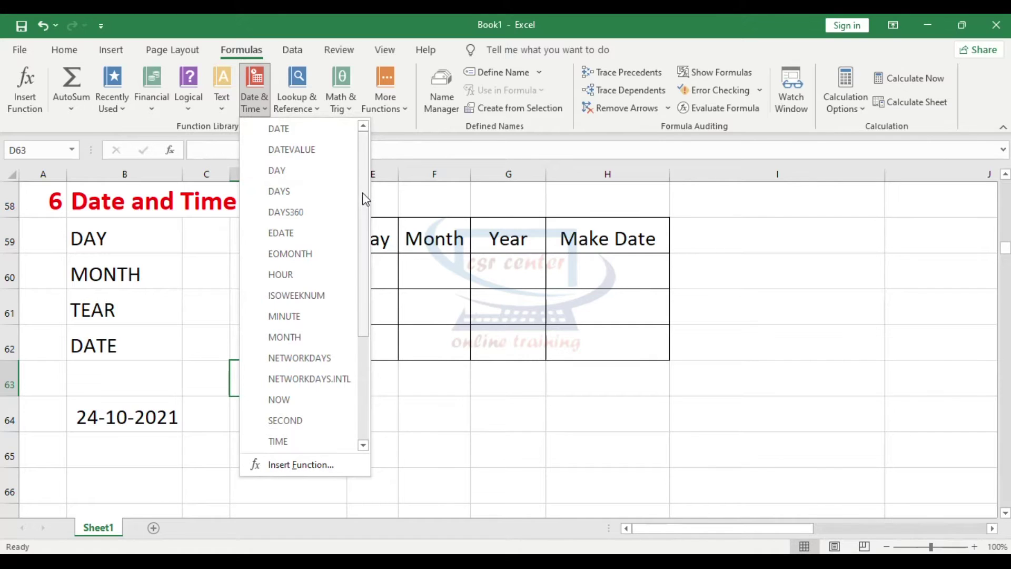
drag(363, 191, 372, 232)
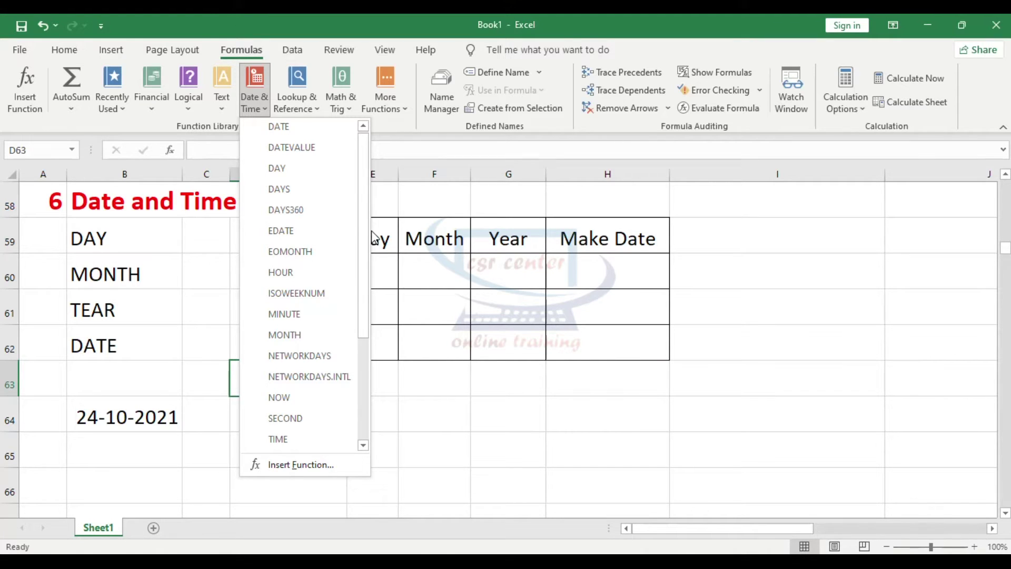
click(390, 345)
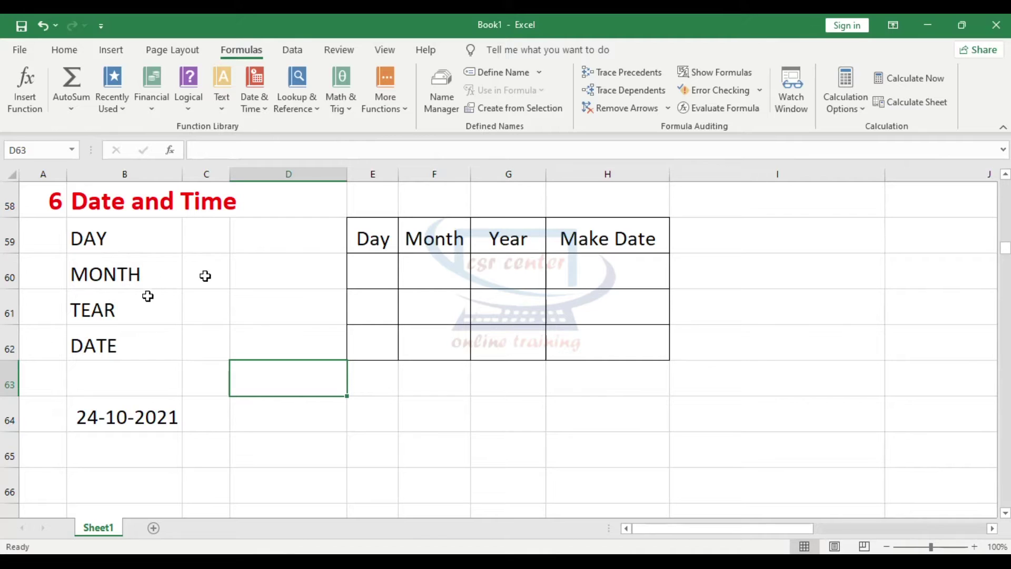
click(156, 416)
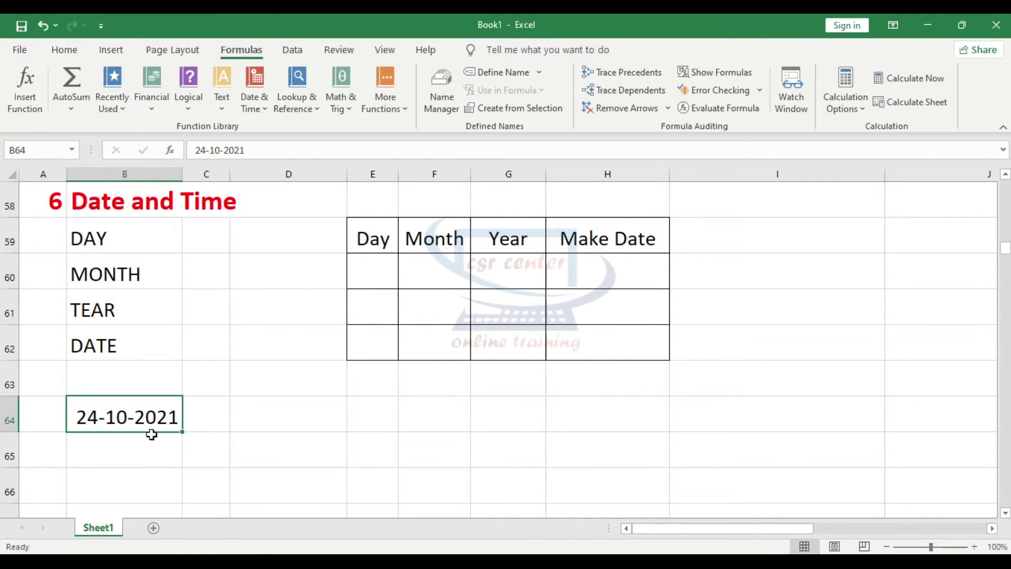
Enter a DAY formula in E60 that extracts the day from the date in B64.
click(371, 265)
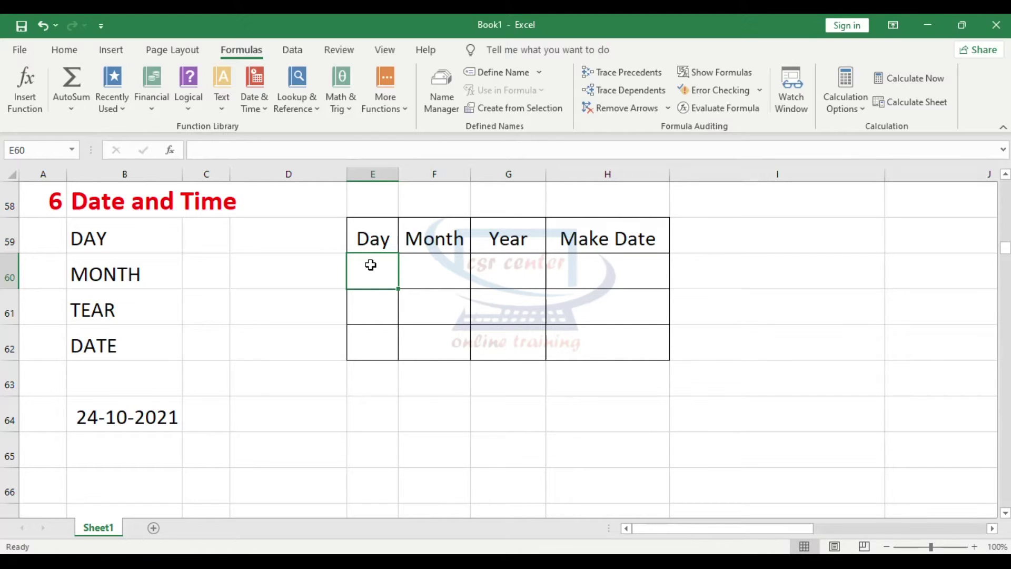
double_click(371, 265)
text(=day)
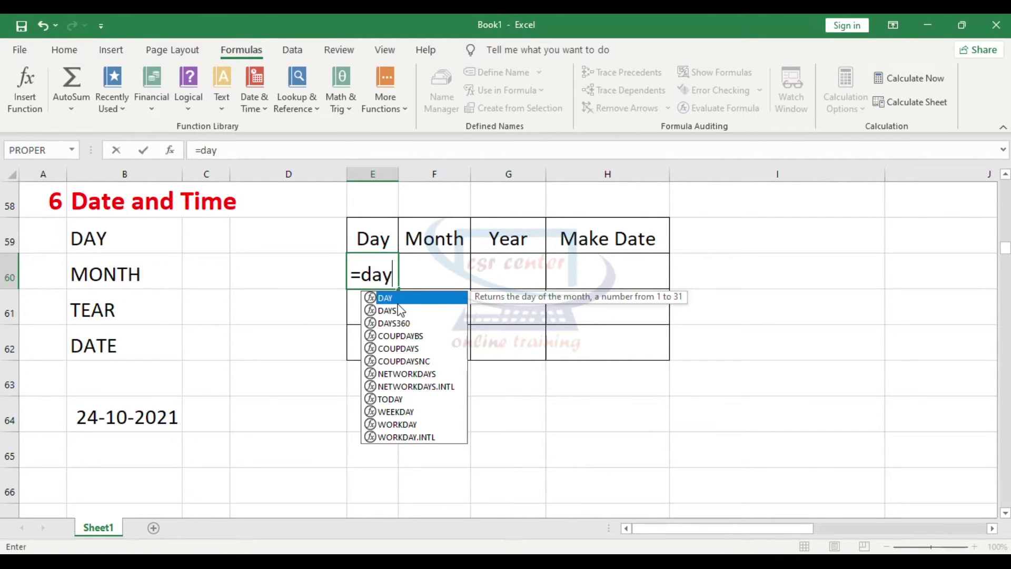
text(()
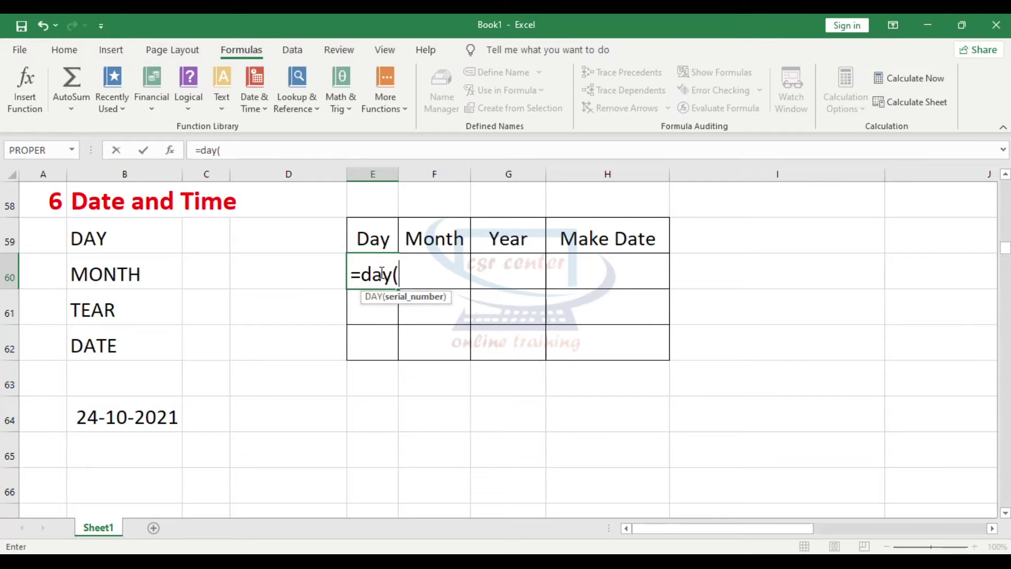
click(112, 423)
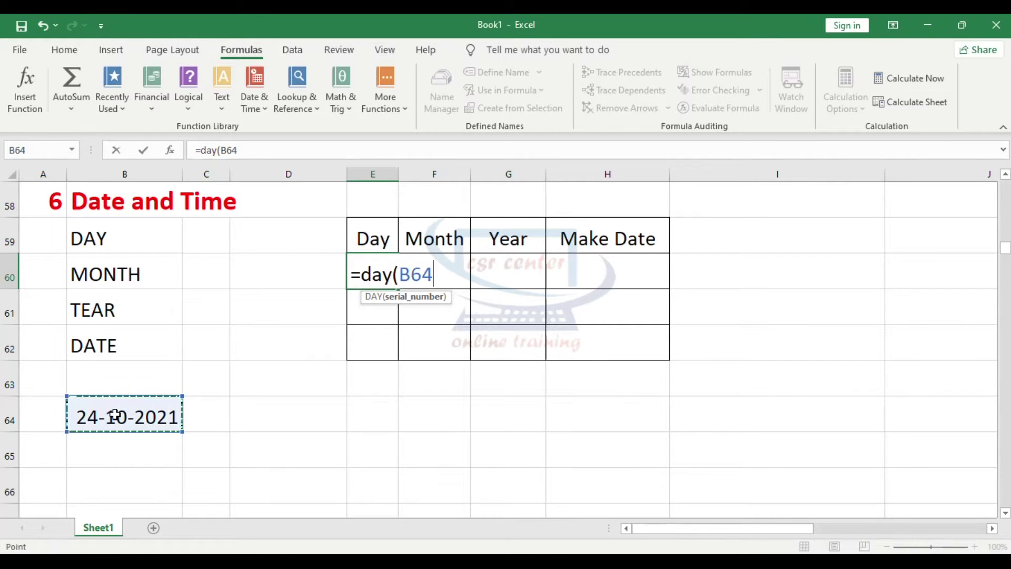
text())
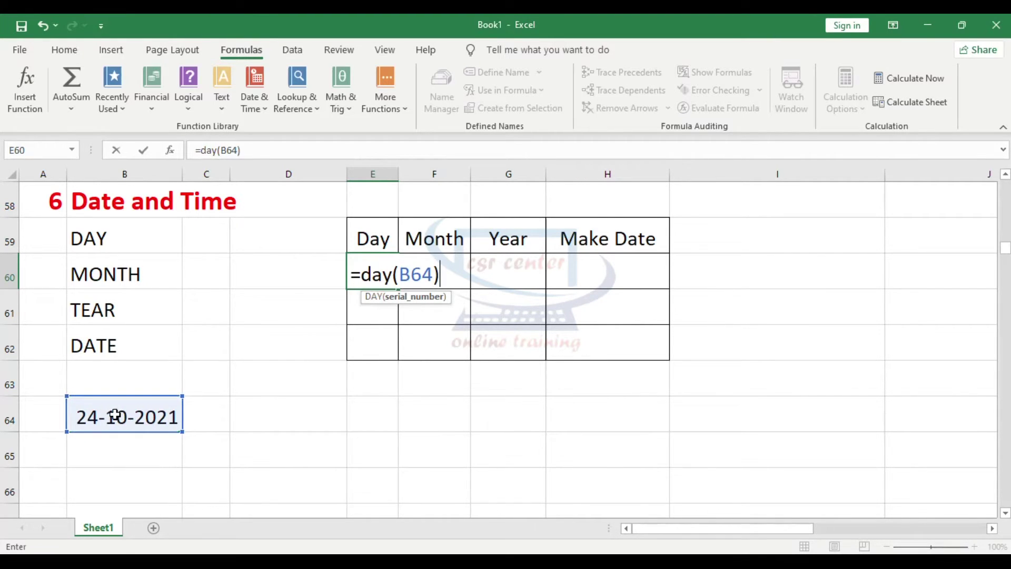
key(Return)
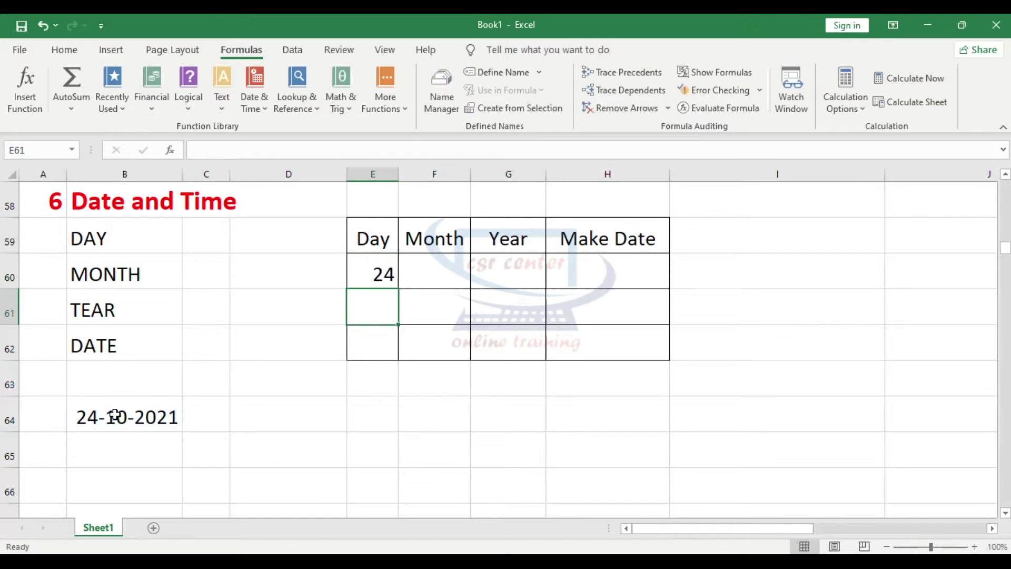
click(84, 408)
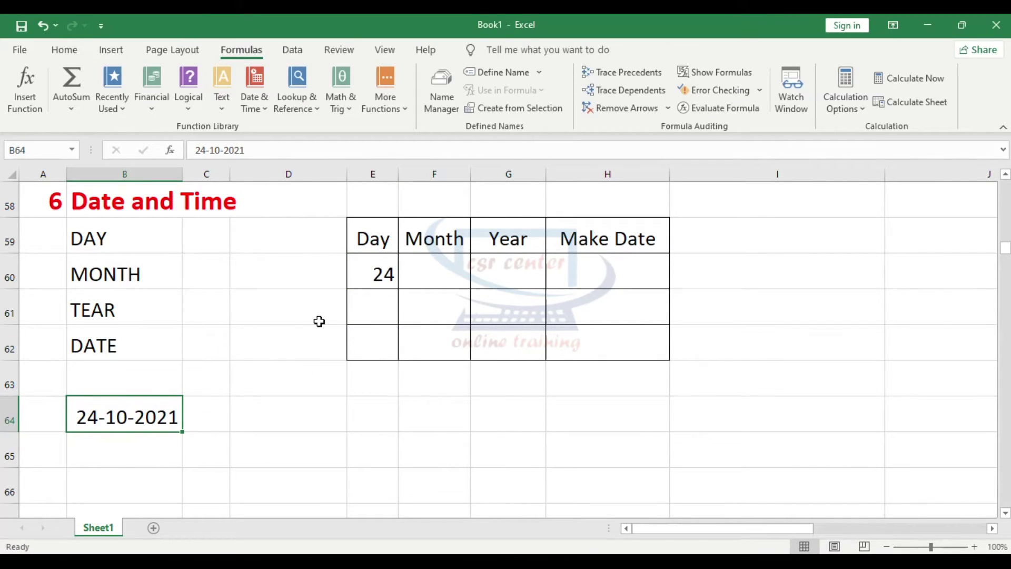
click(372, 271)
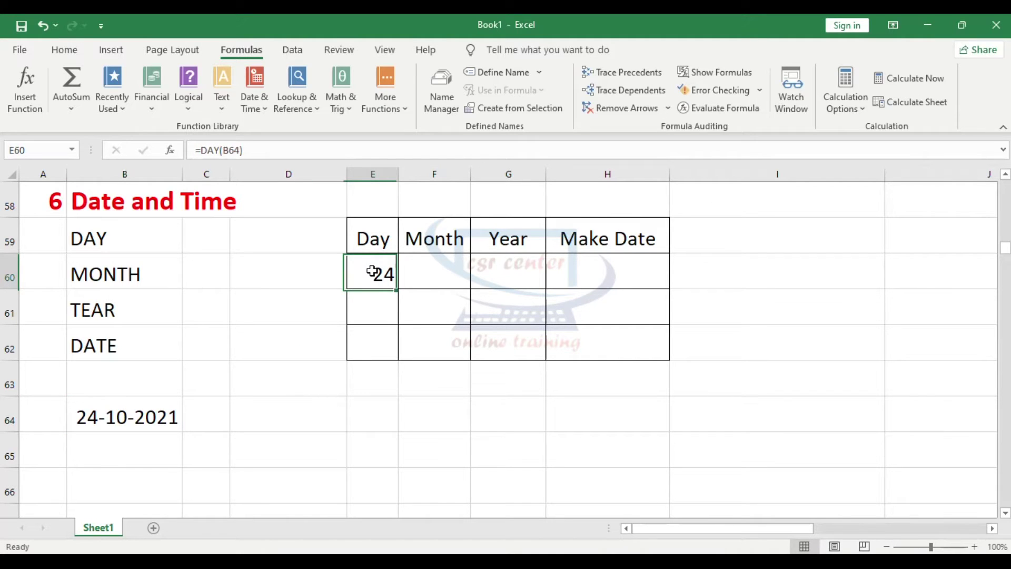
Enter a MONTH formula in F60 that extracts the month from the date in B64.
click(449, 266)
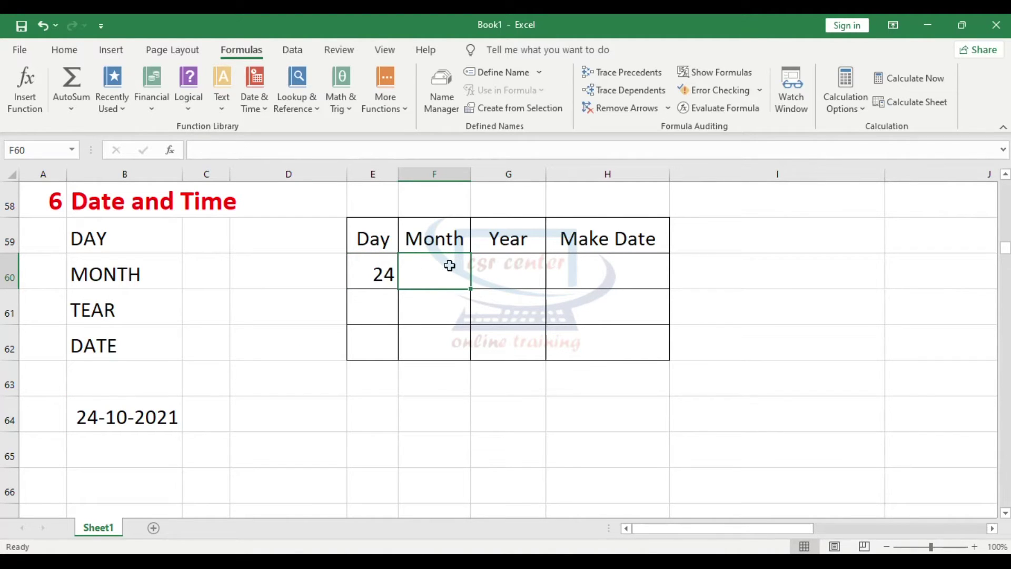
text(=month)
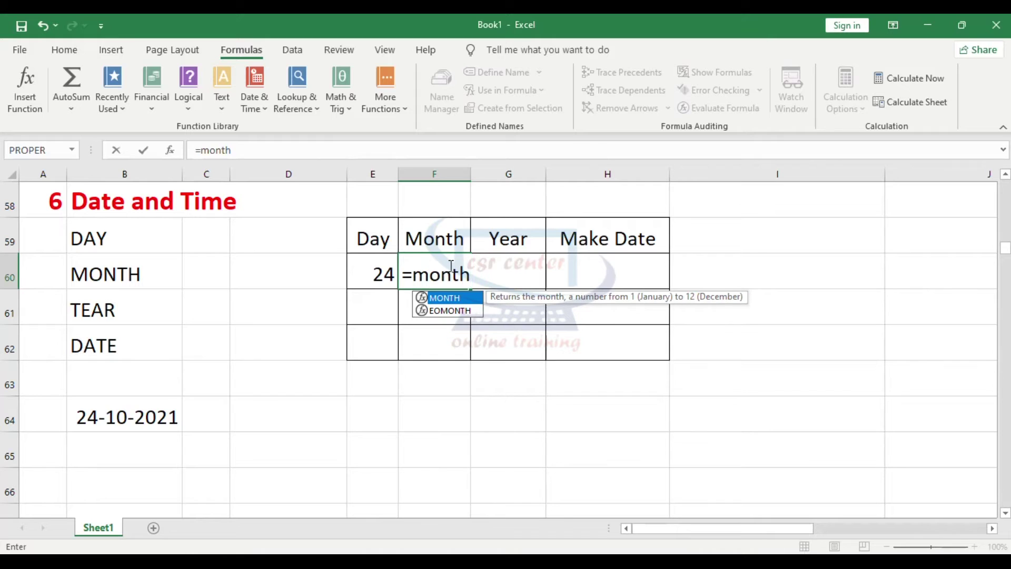
text(()
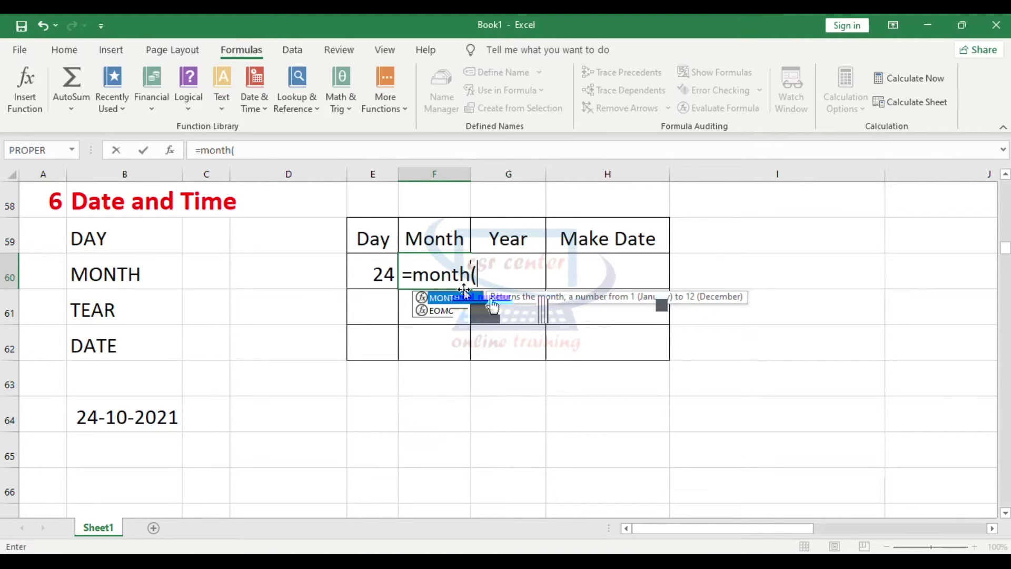
click(110, 420)
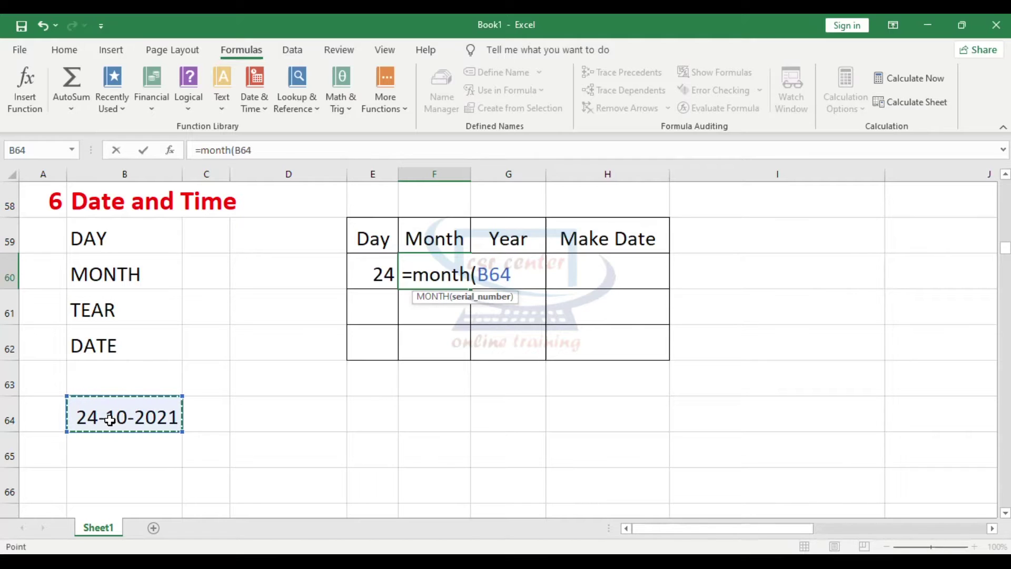
text())
key(Return)
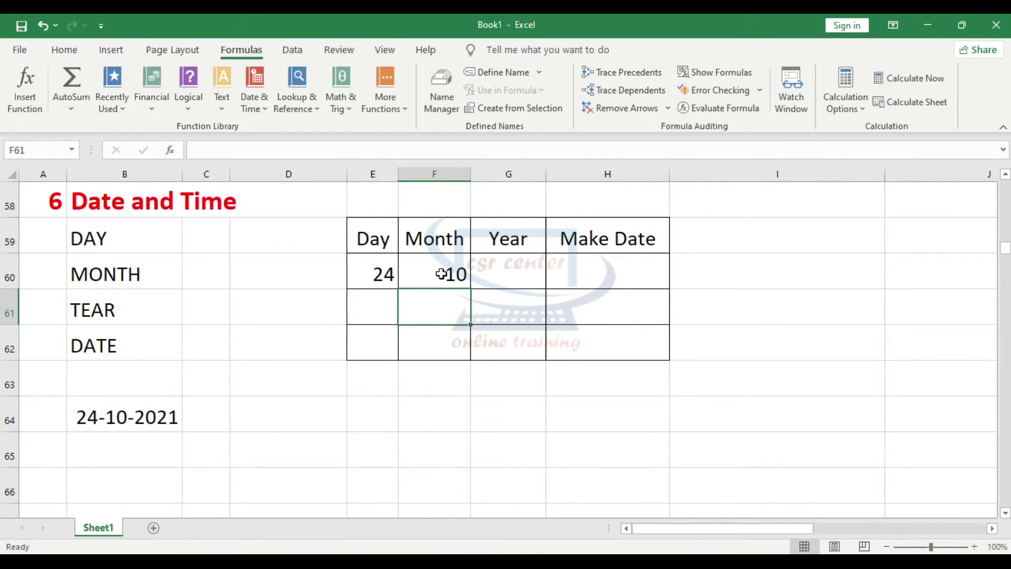
Enter a YEAR formula in G60 that extracts the year from the date in B64.
click(523, 273)
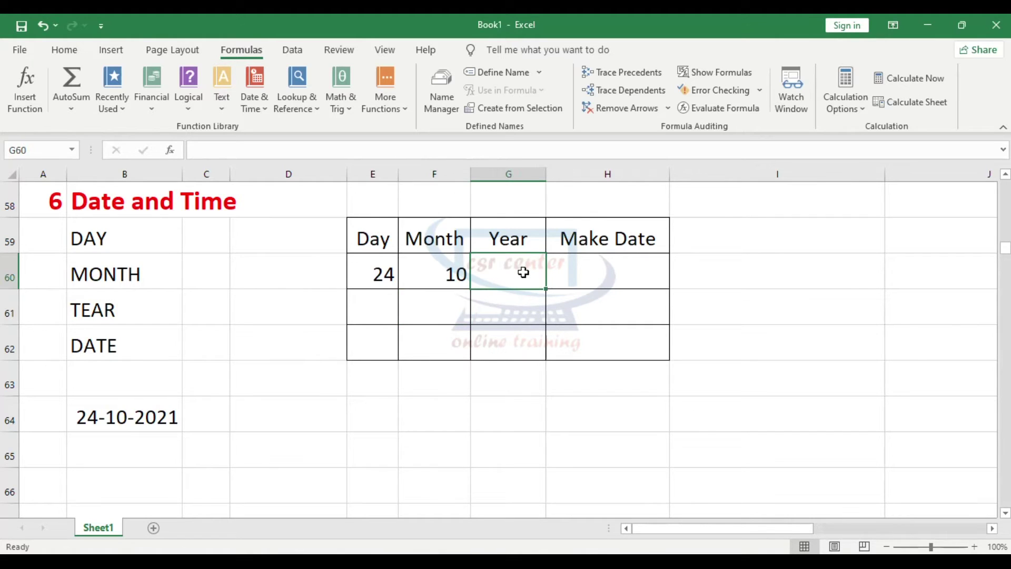
text(=)
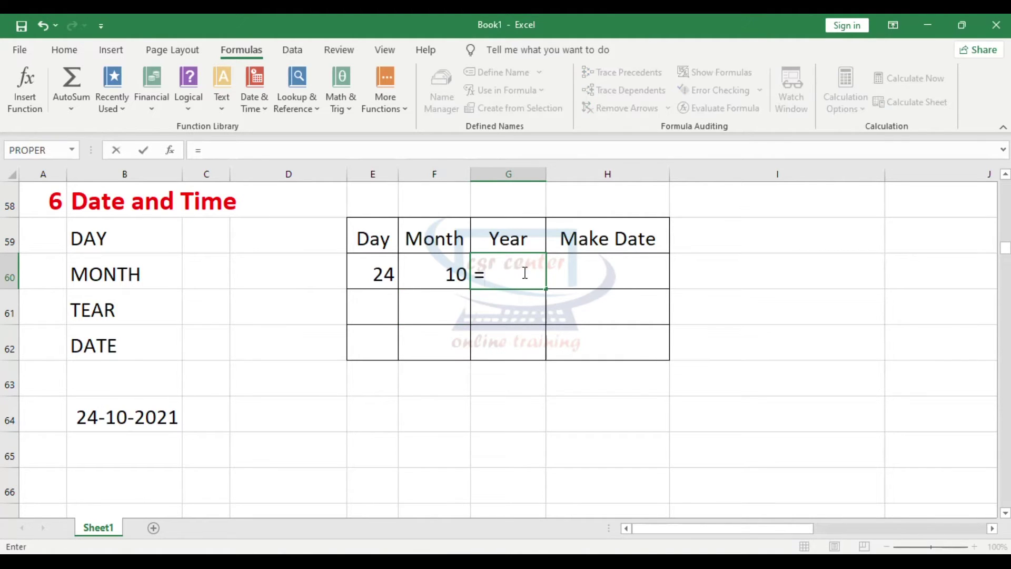
text(year)
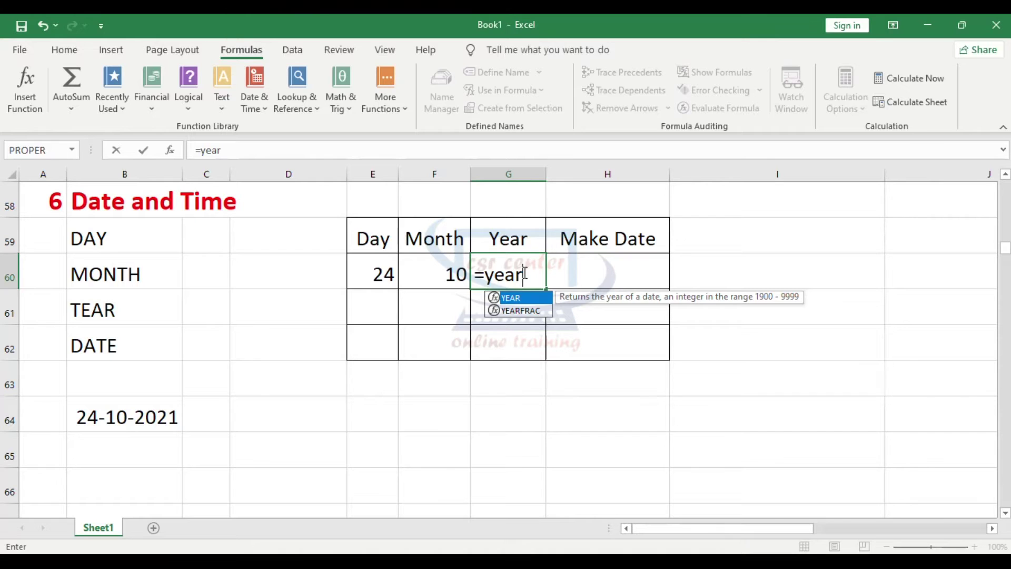
text(()
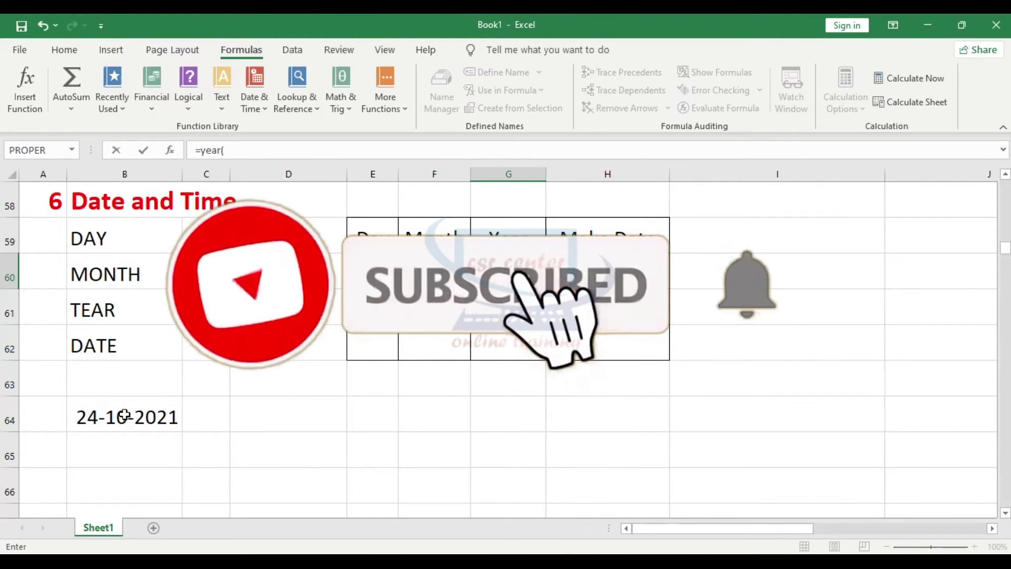
click(124, 416)
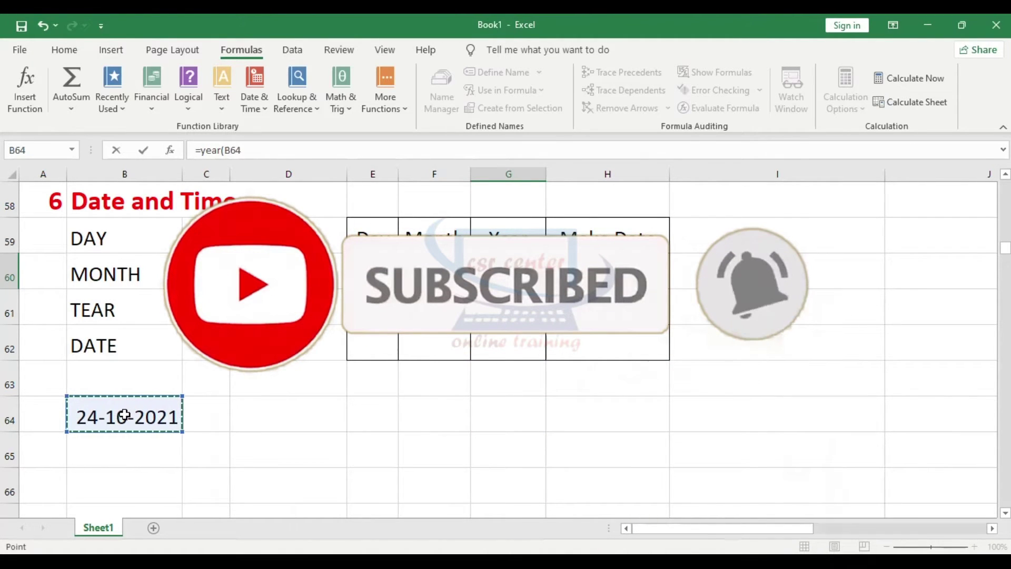
key(Return)
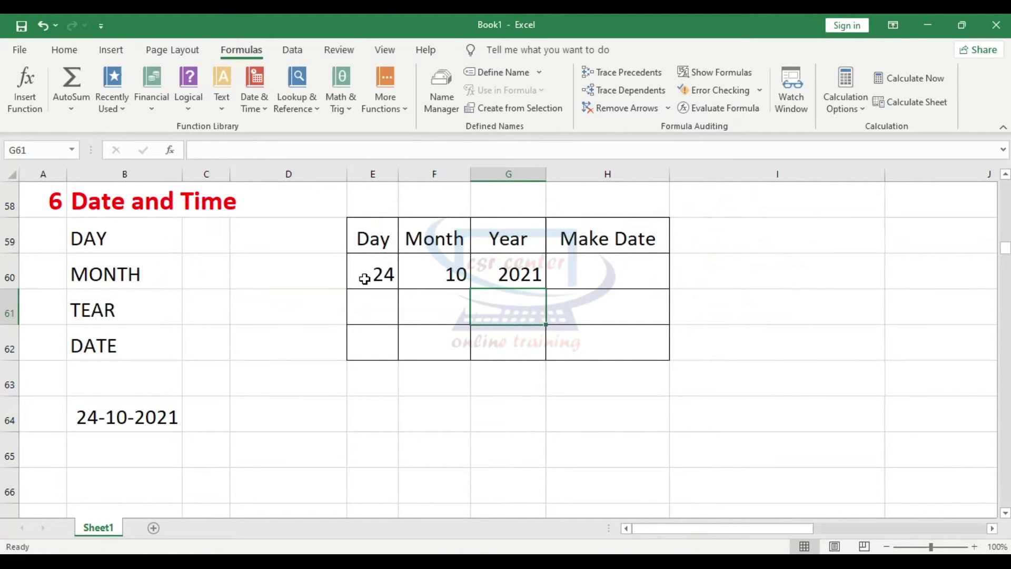
Build a date in the Make Date cell H60 with =DATE(G60,F60,E60), combining the year, month and day cells.
click(621, 278)
drag(377, 271, 497, 267)
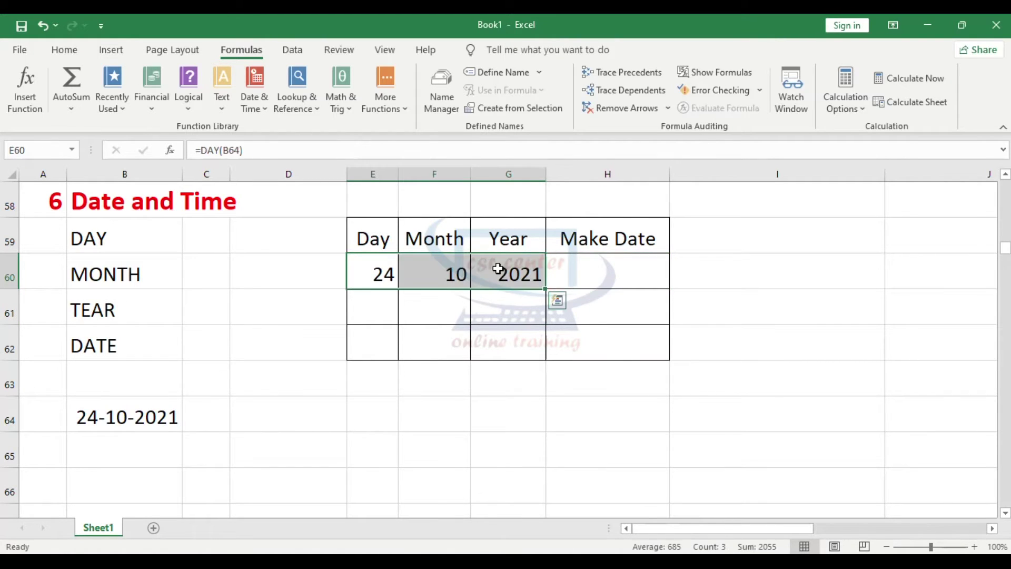
click(619, 272)
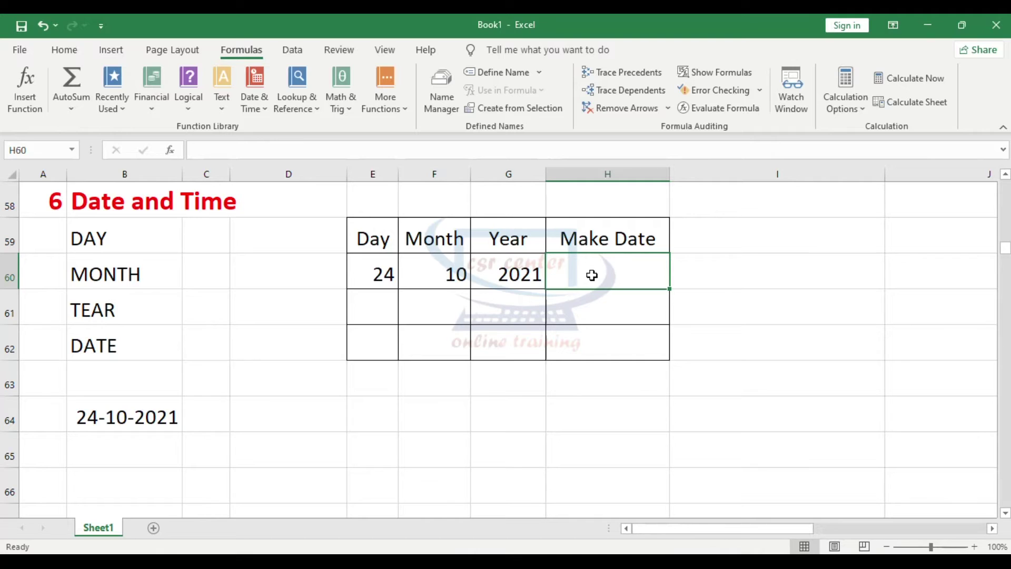
text(=)
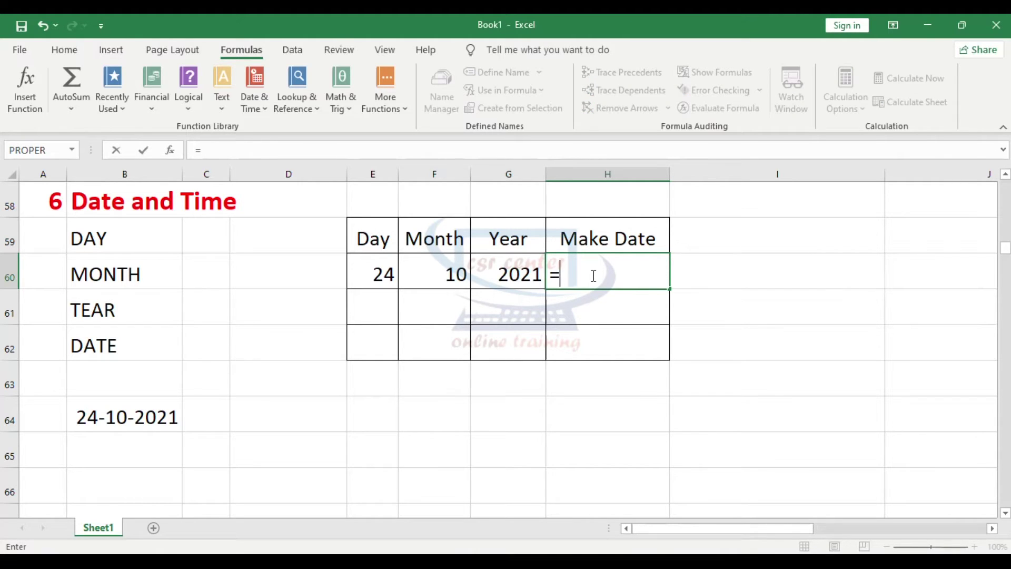
text(d t)
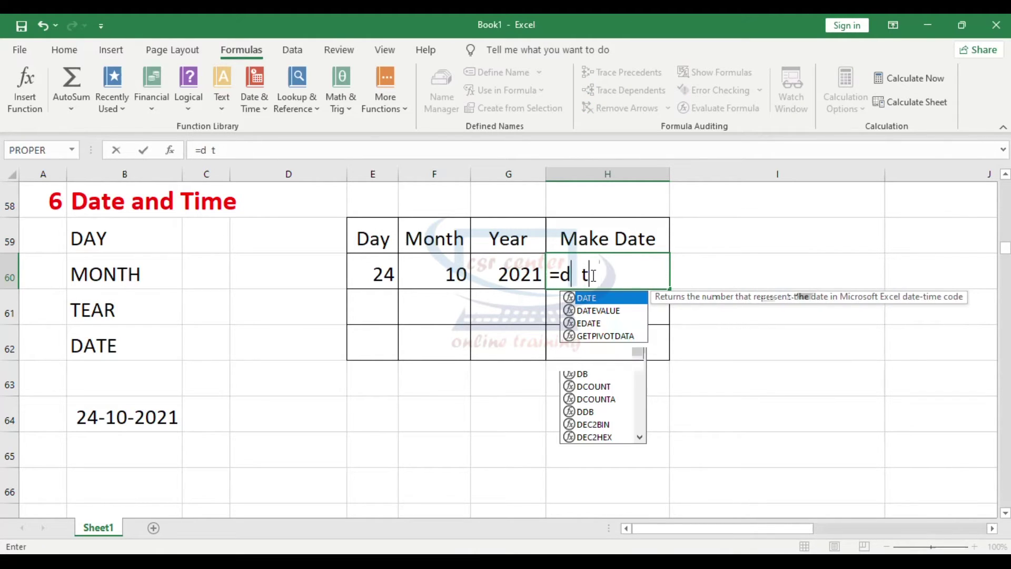
text(e)
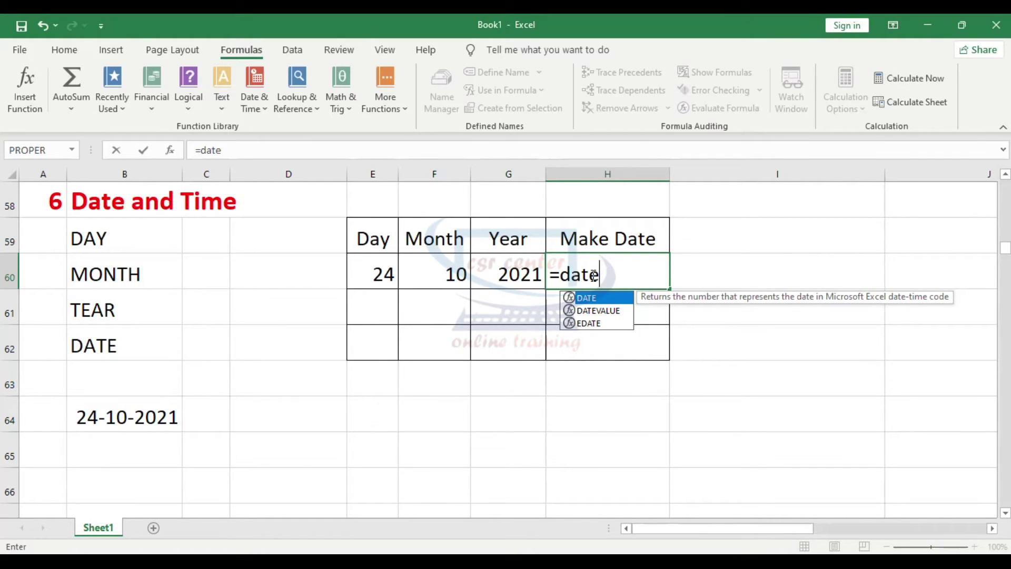
text(()
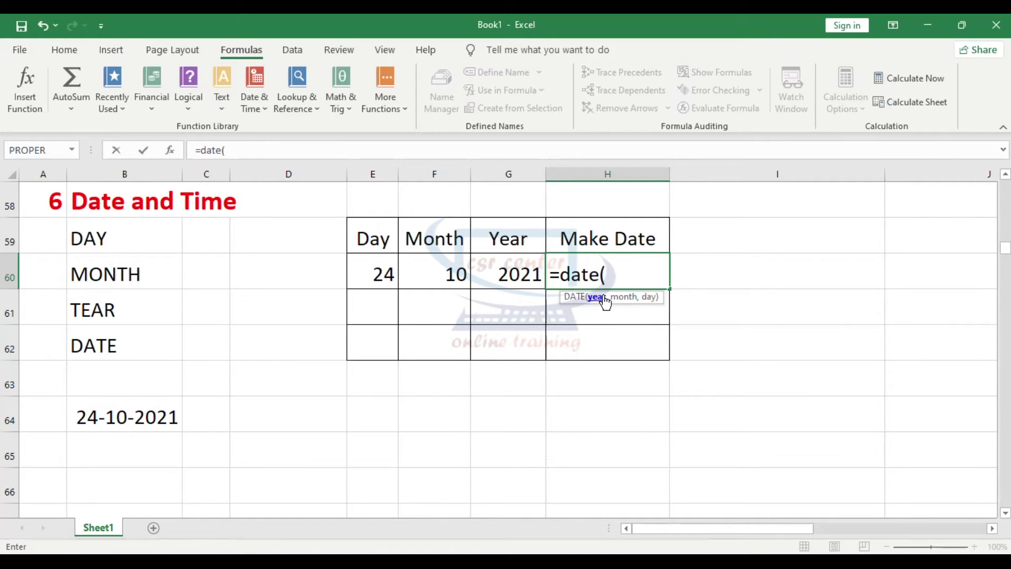
click(515, 274)
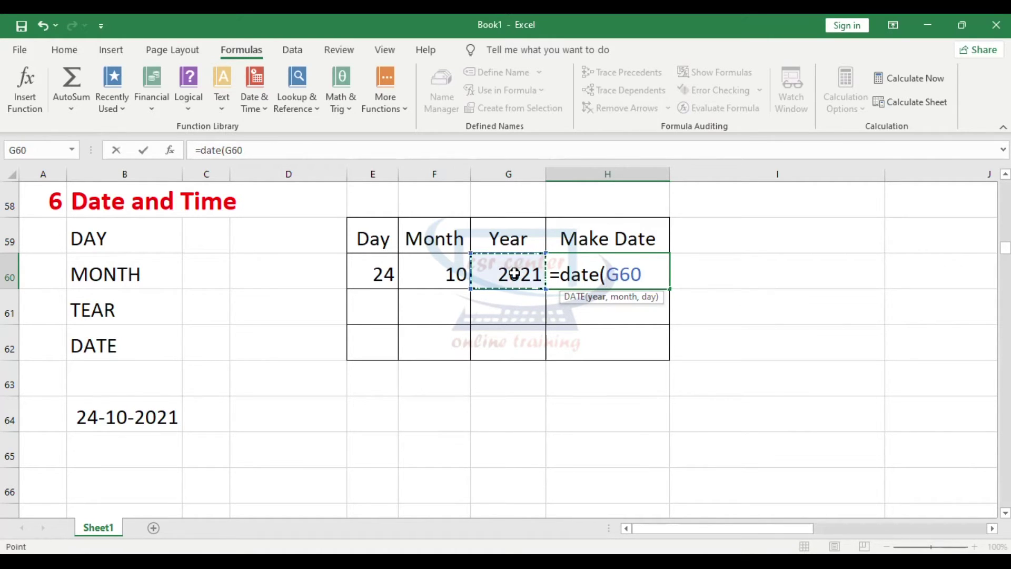
text(,)
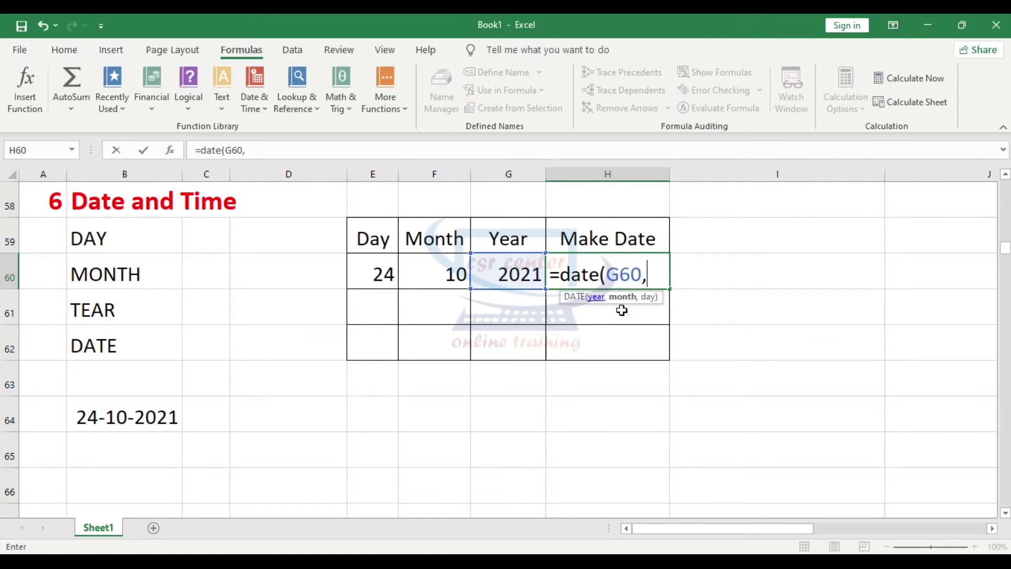
click(440, 274)
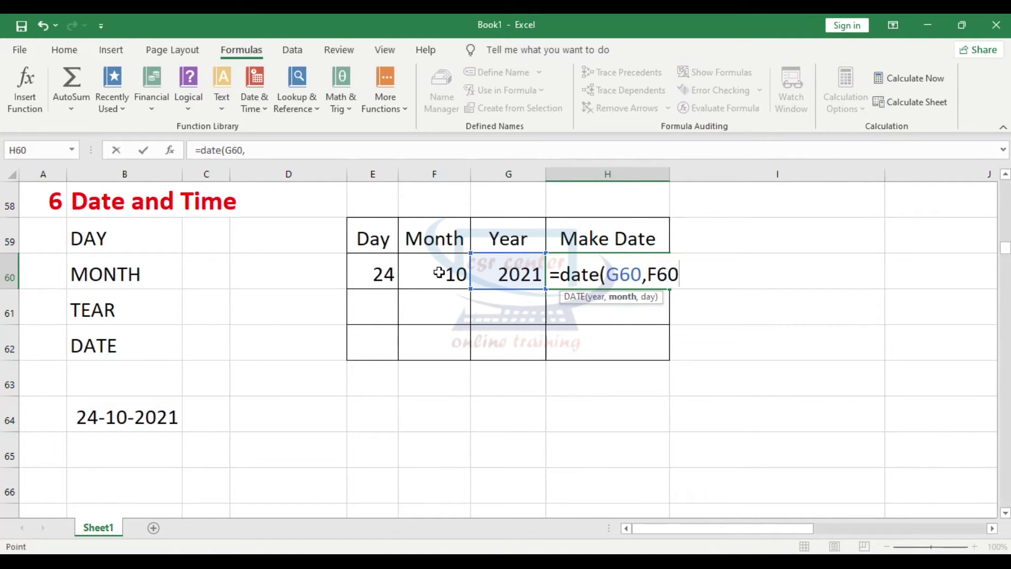
text(,)
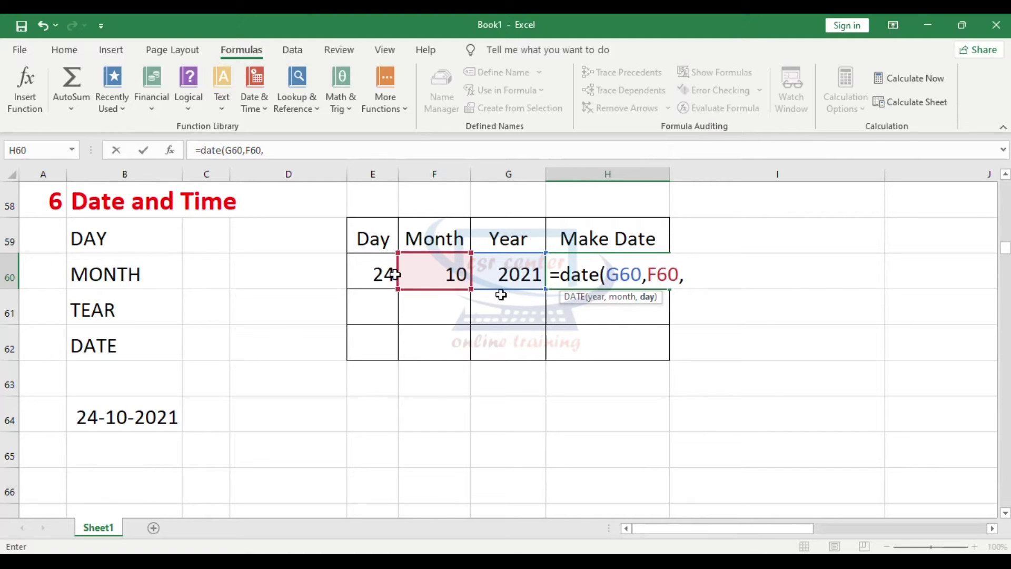
click(378, 274)
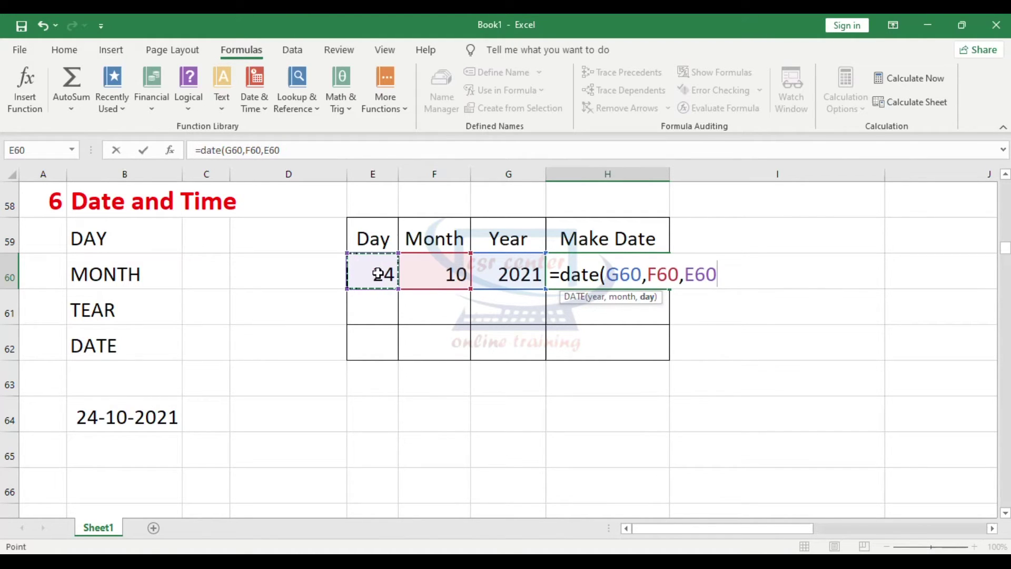
text())
key(Return)
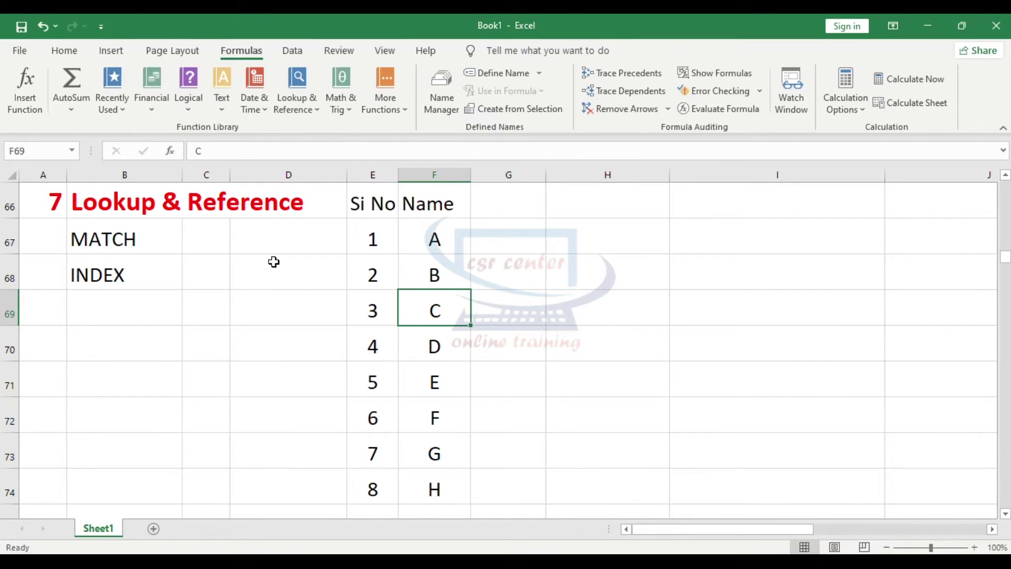
click(315, 106)
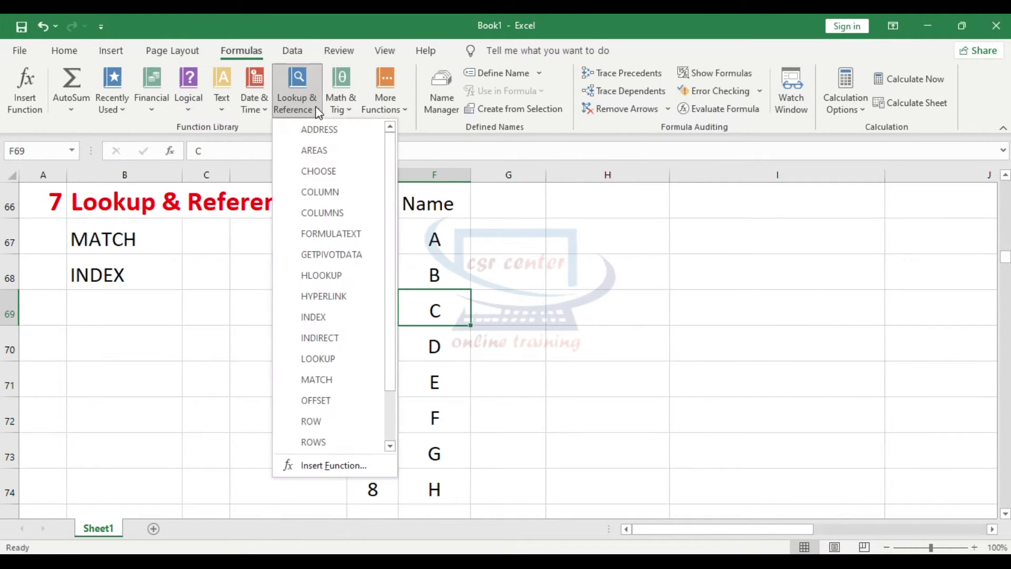
scroll(372, 318, down, 1)
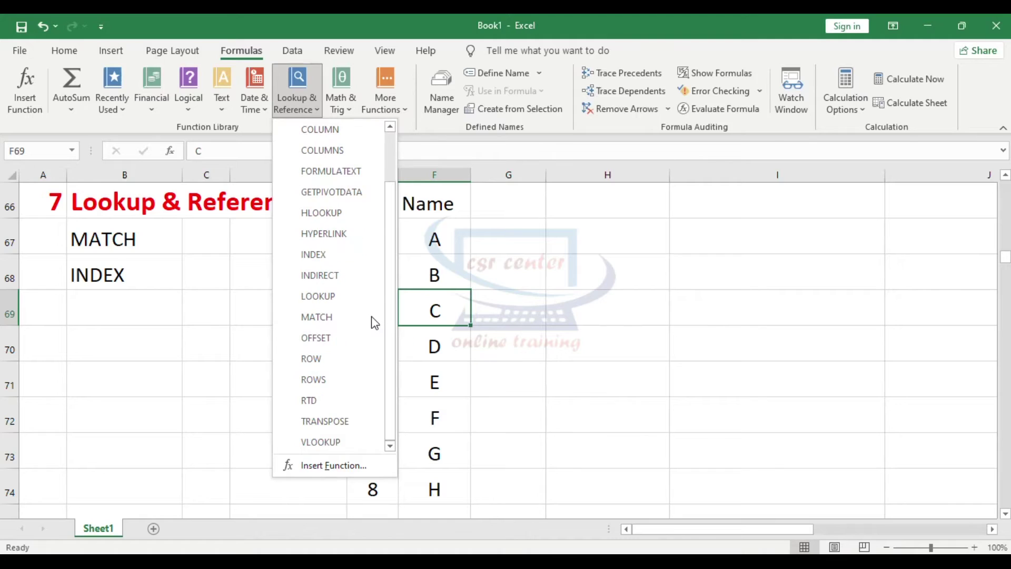
scroll(375, 323, up, 1)
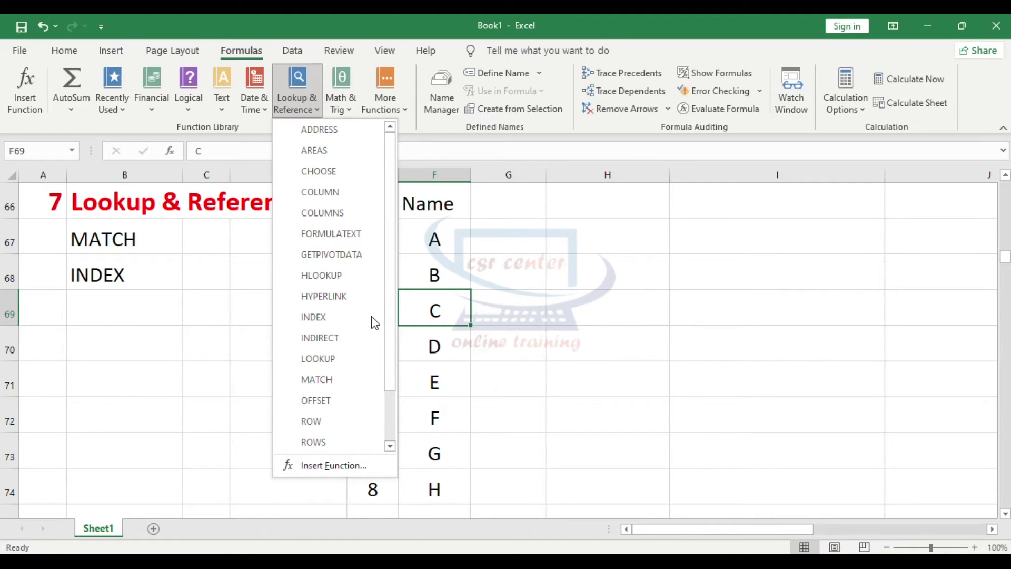
click(471, 294)
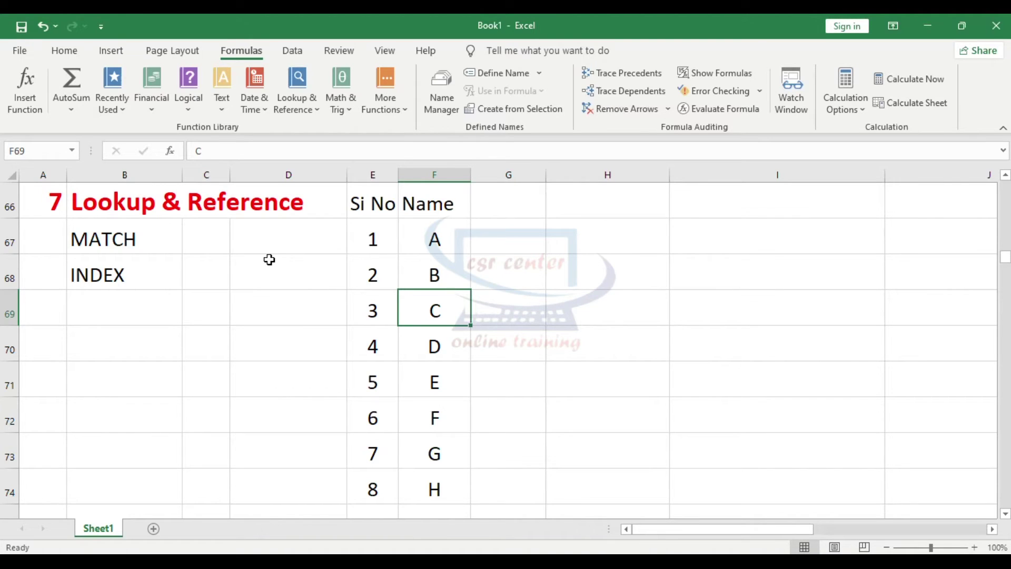
Enter =MATCH("E",F67:F74,0) in H67 to find the exact-match position of E in the Name list.
click(569, 240)
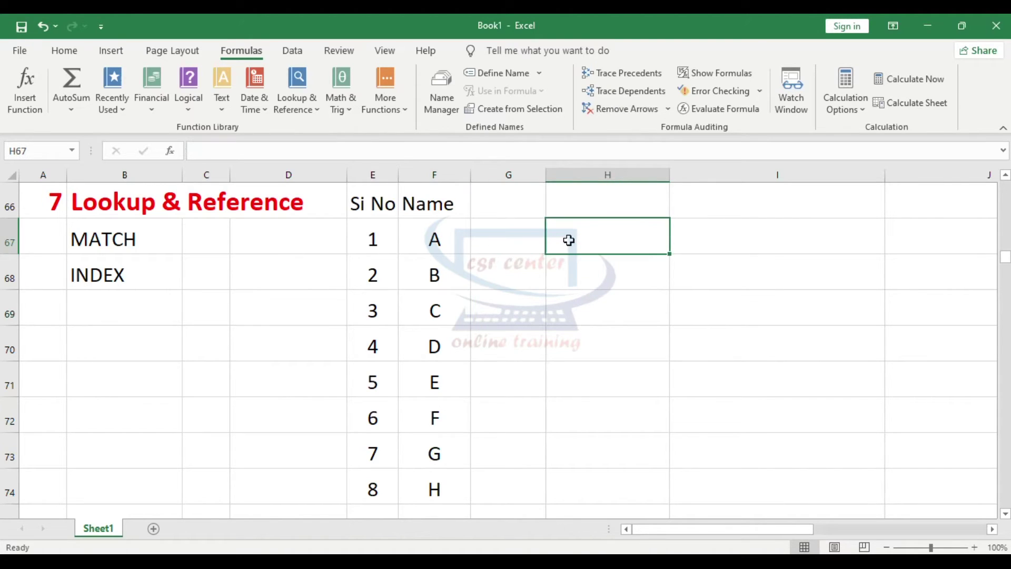
text(=)
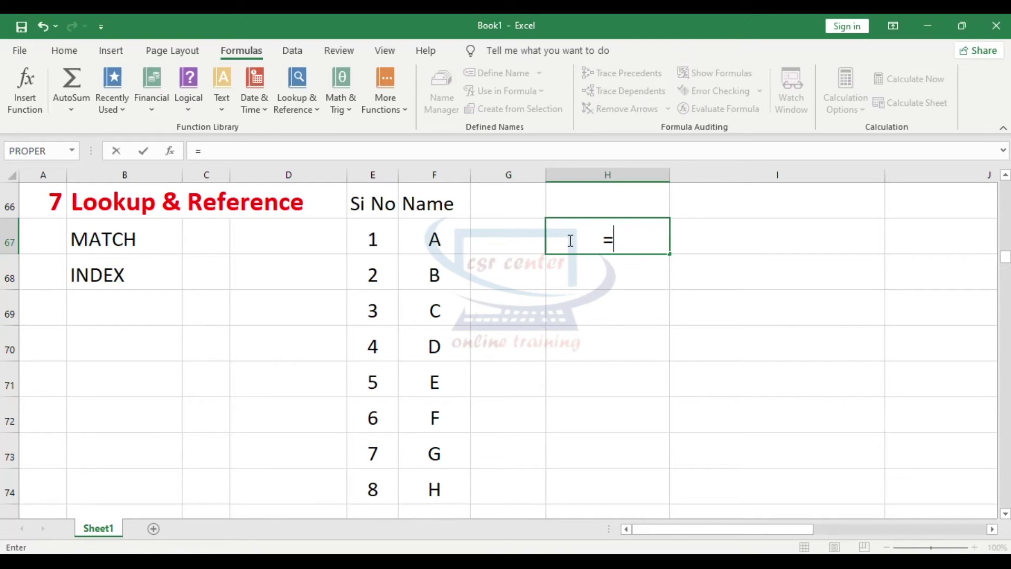
text(match)
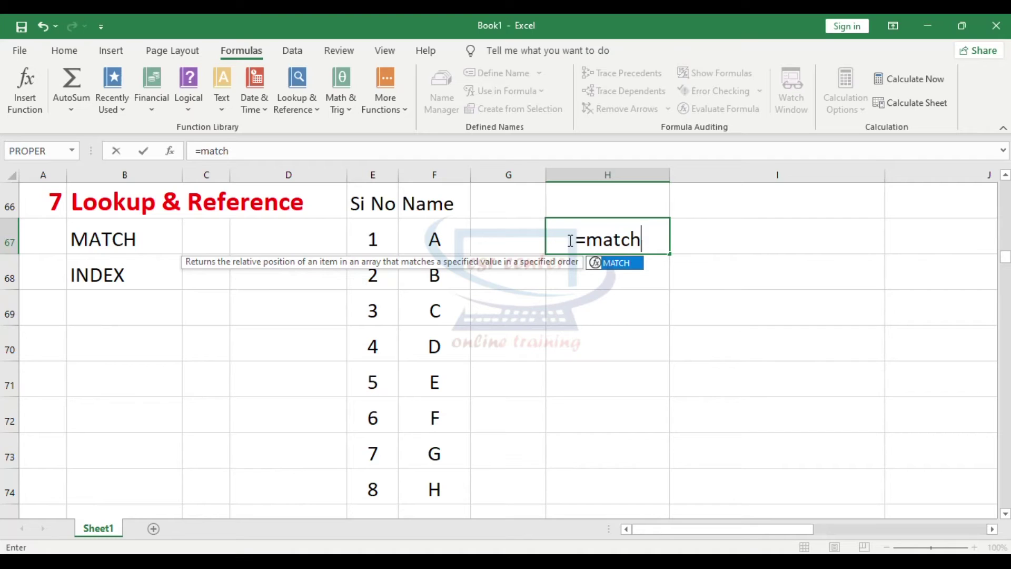
text(()
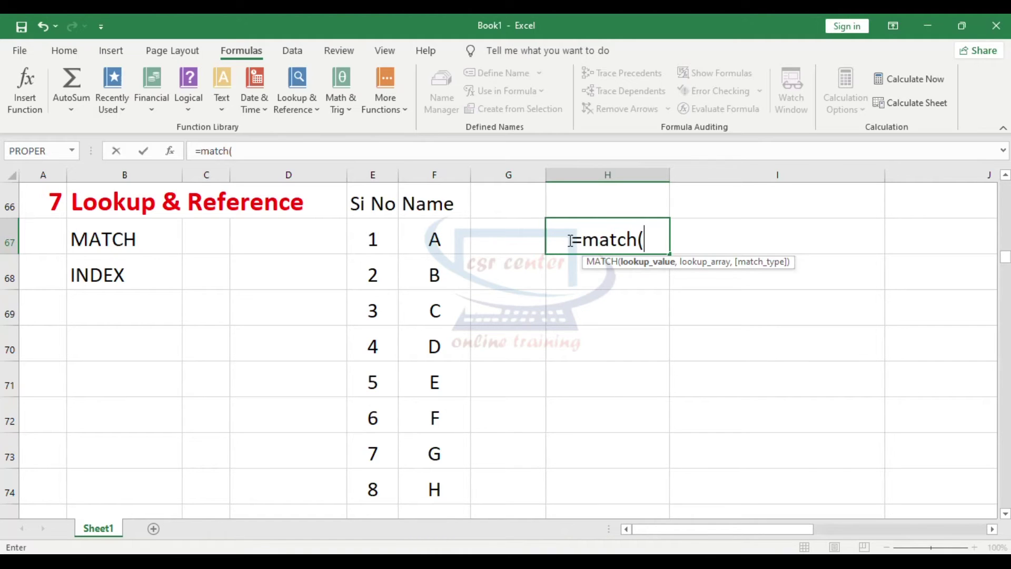
text(")
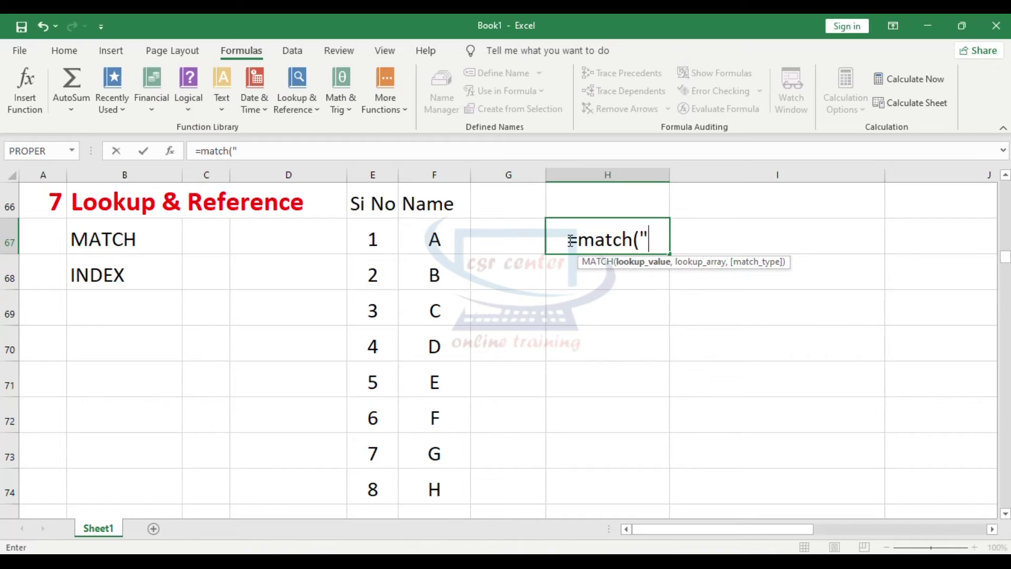
text(E)
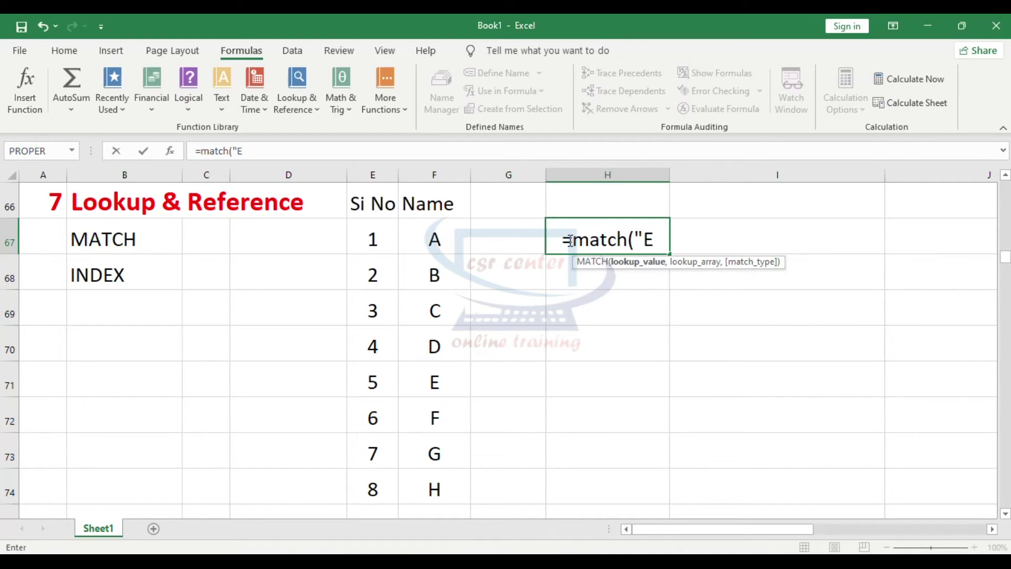
text(")
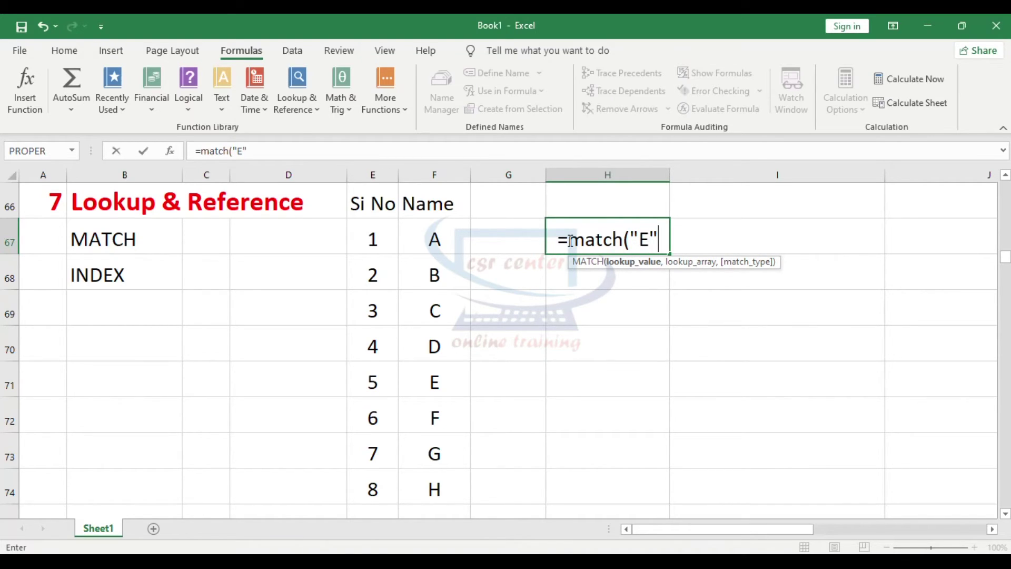
text(,)
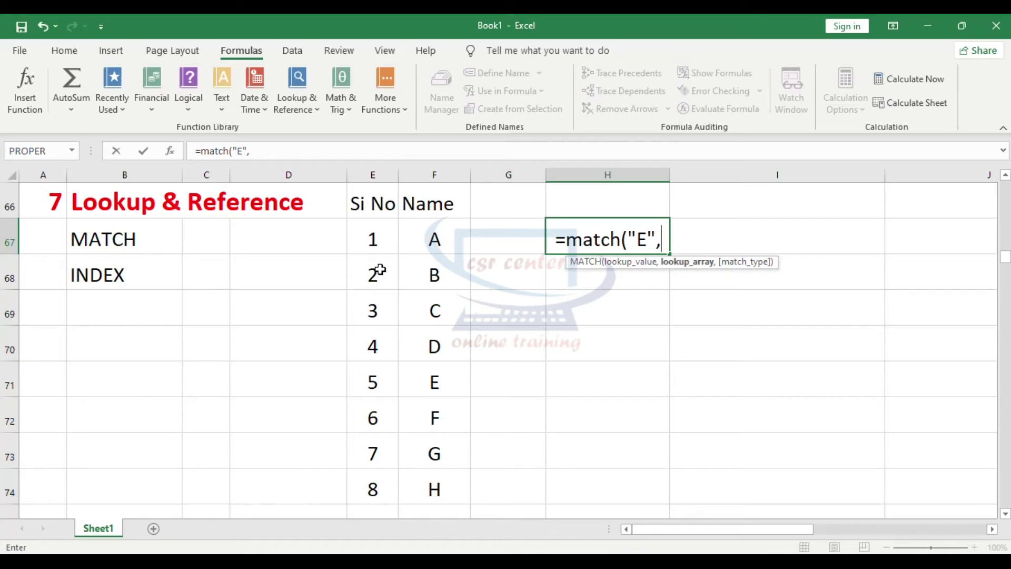
drag(424, 232, 451, 491)
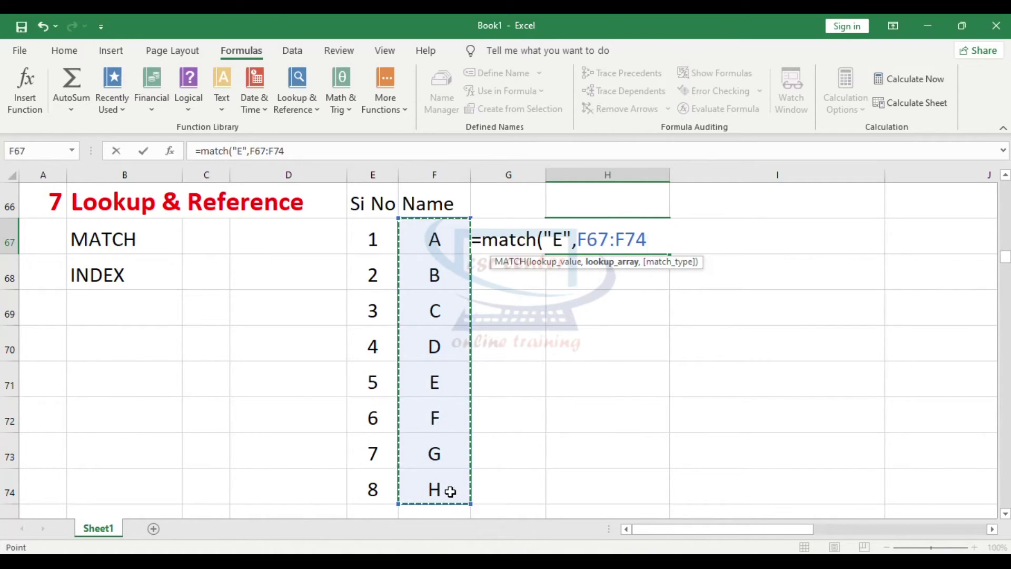
text(,)
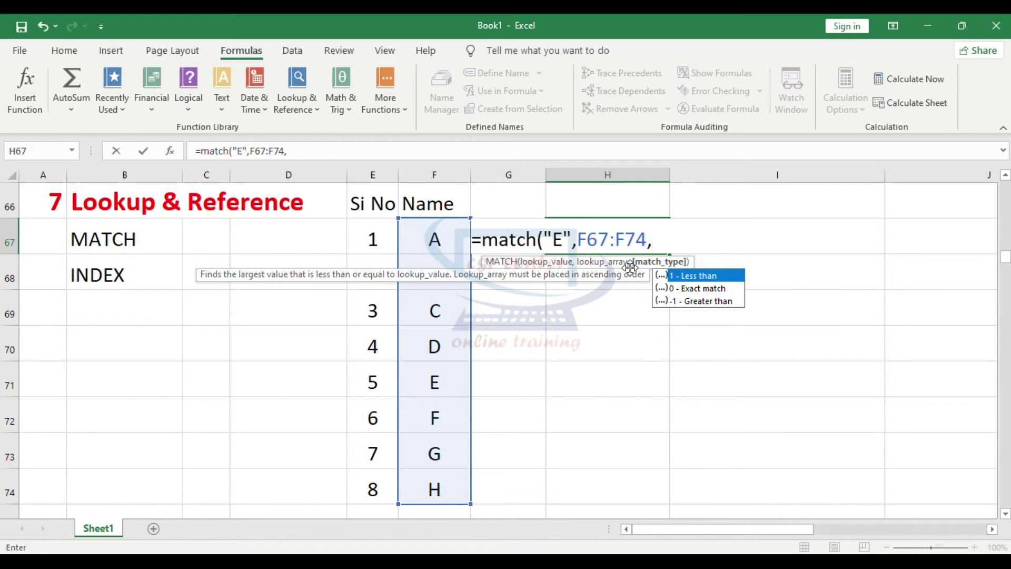
text(0))
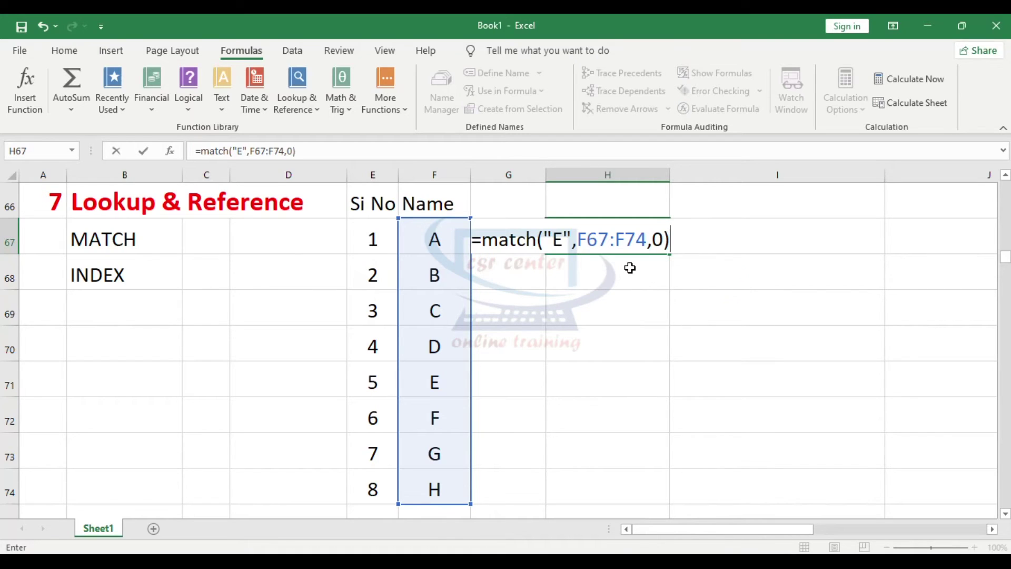
key(Return)
click(427, 381)
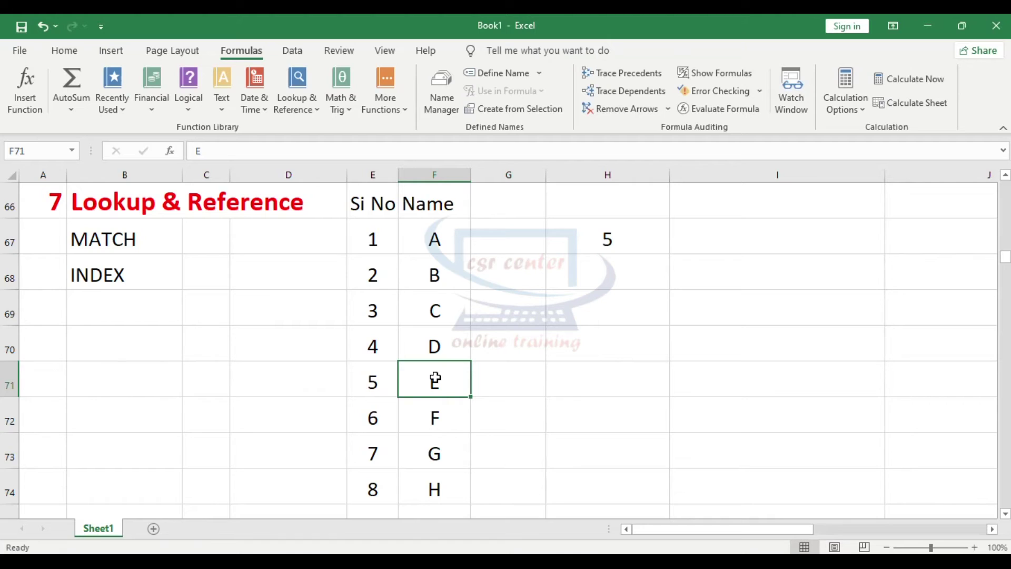
click(372, 383)
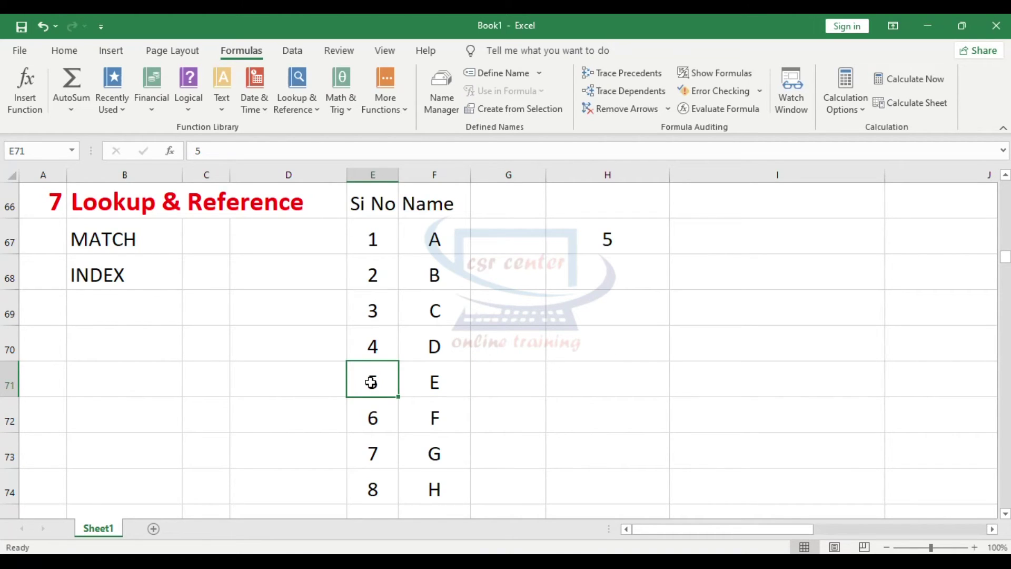
click(560, 247)
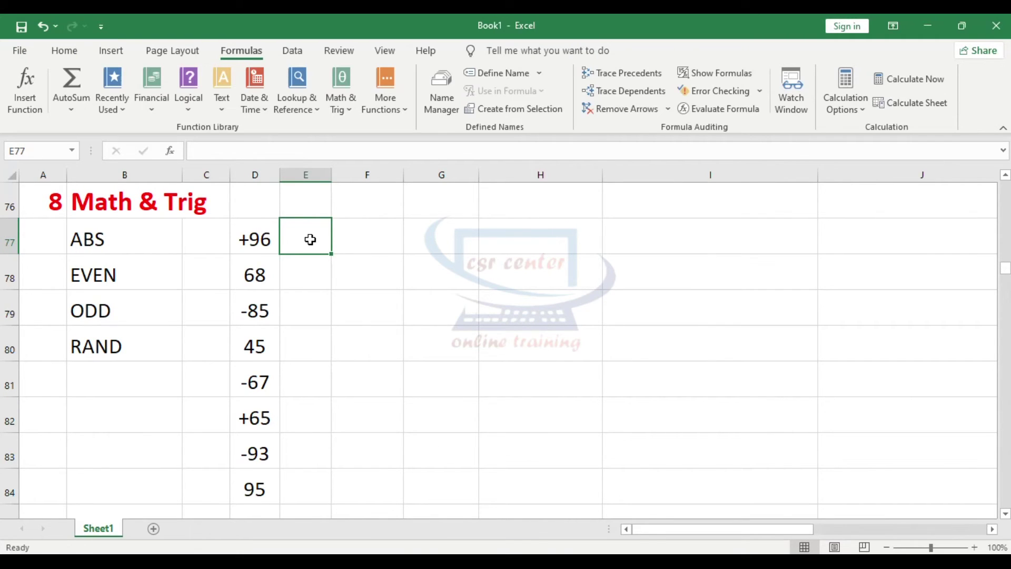
click(341, 89)
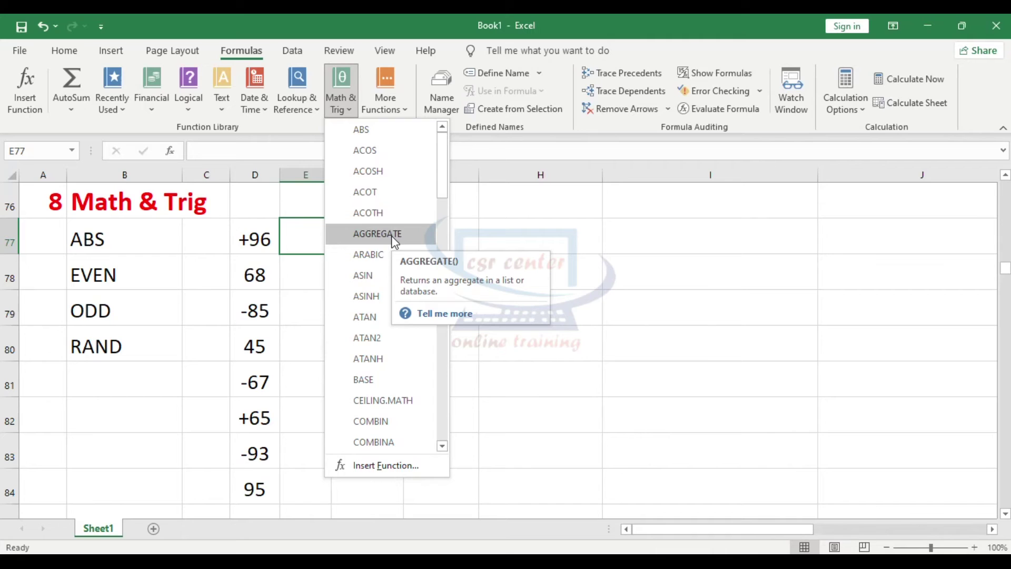
scroll(390, 235, down, 10)
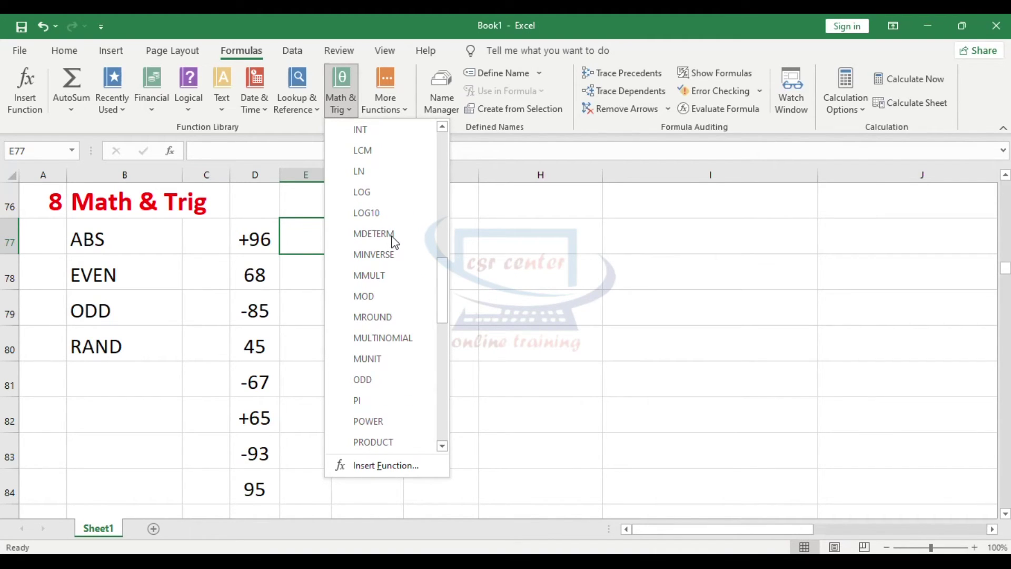
click(293, 251)
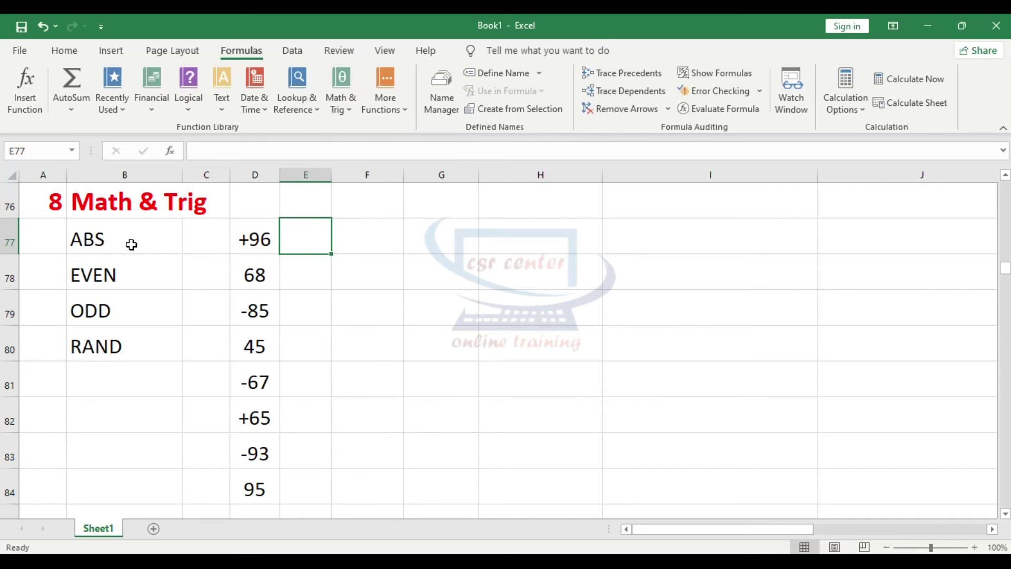
Examine the sample numbers in D77:D84 of the Math & Trig section and how the signed entries are stored.
click(264, 236)
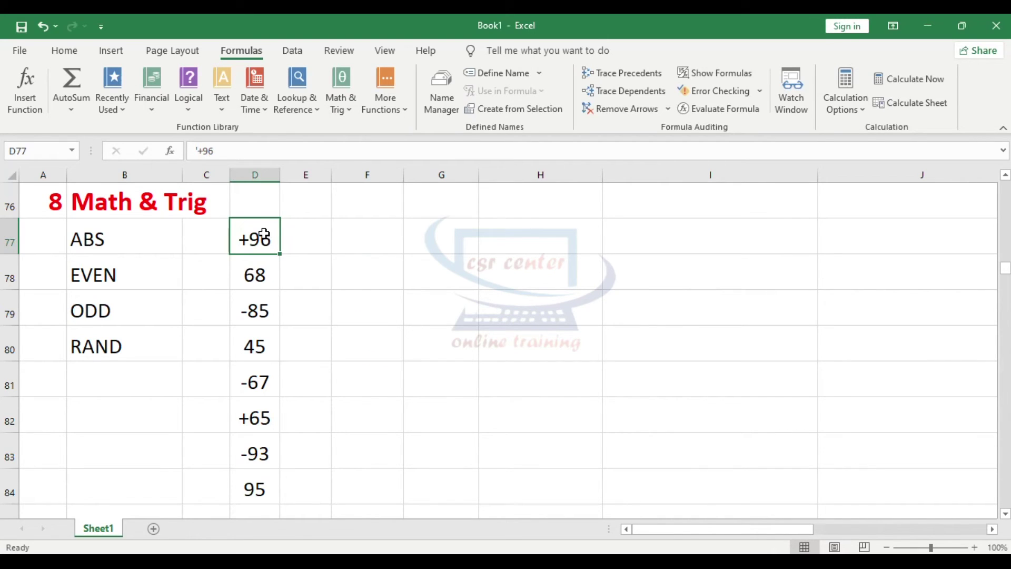
drag(264, 236, 254, 506)
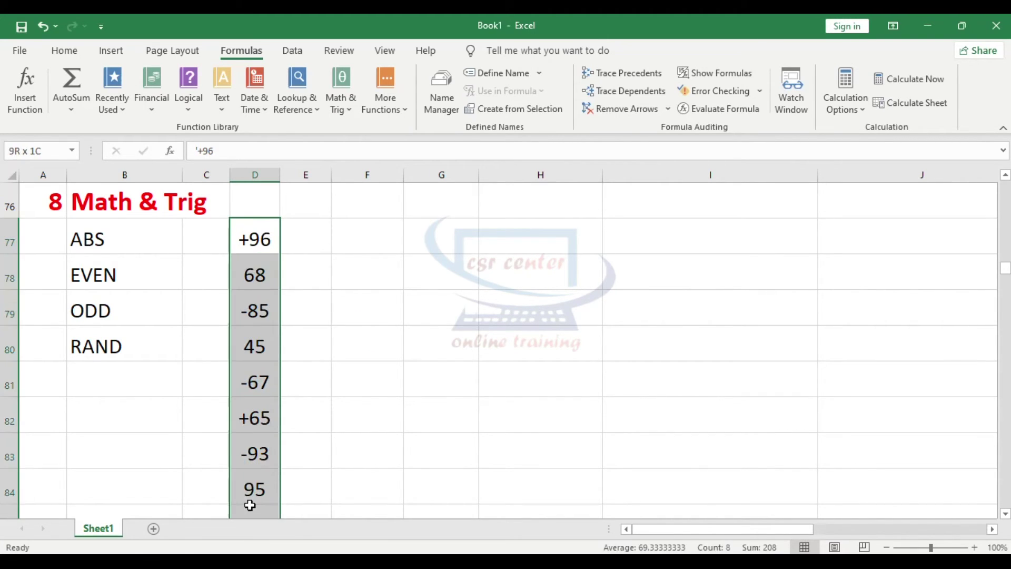
click(324, 245)
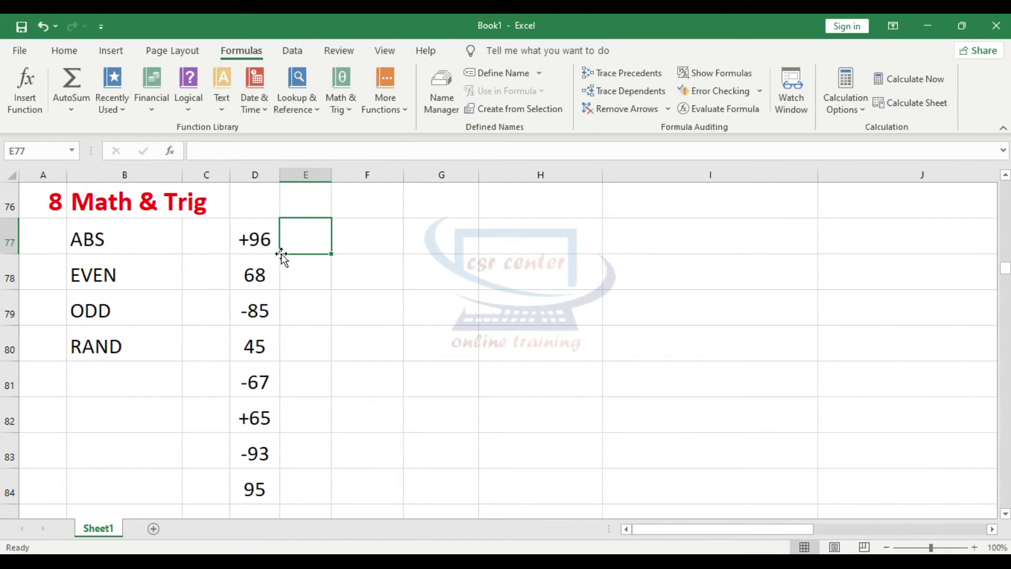
click(261, 245)
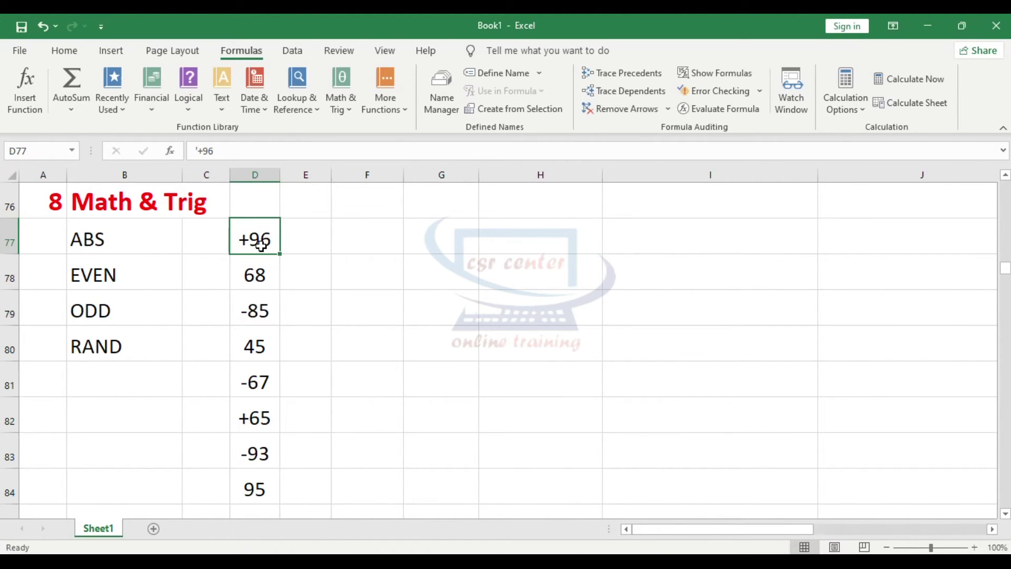
click(246, 323)
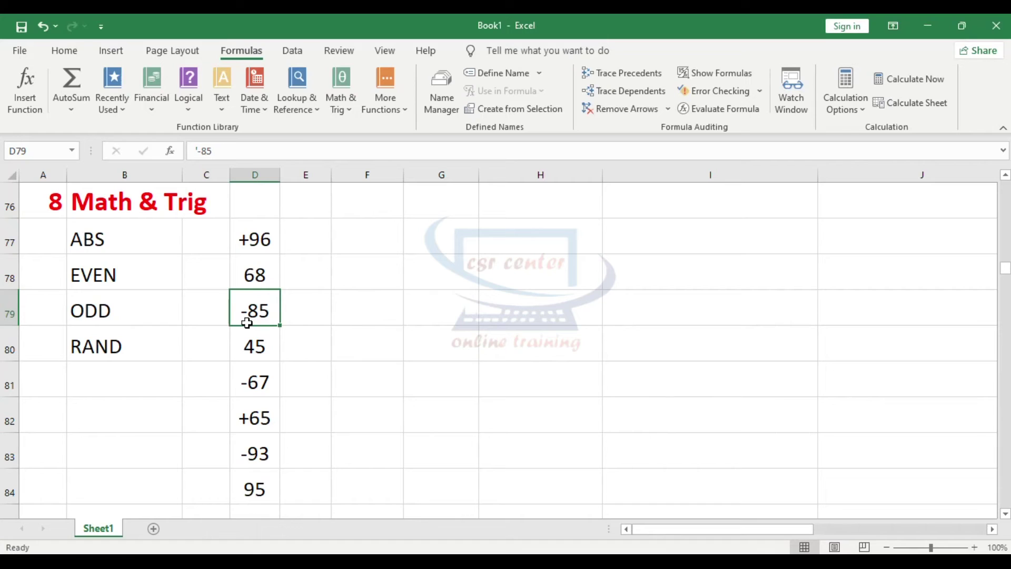
click(314, 322)
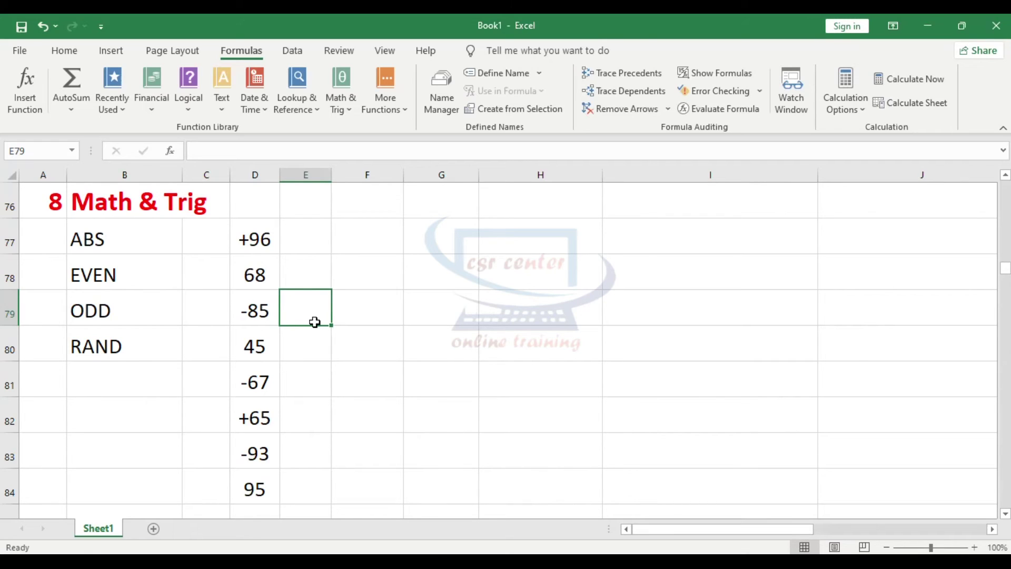
click(264, 236)
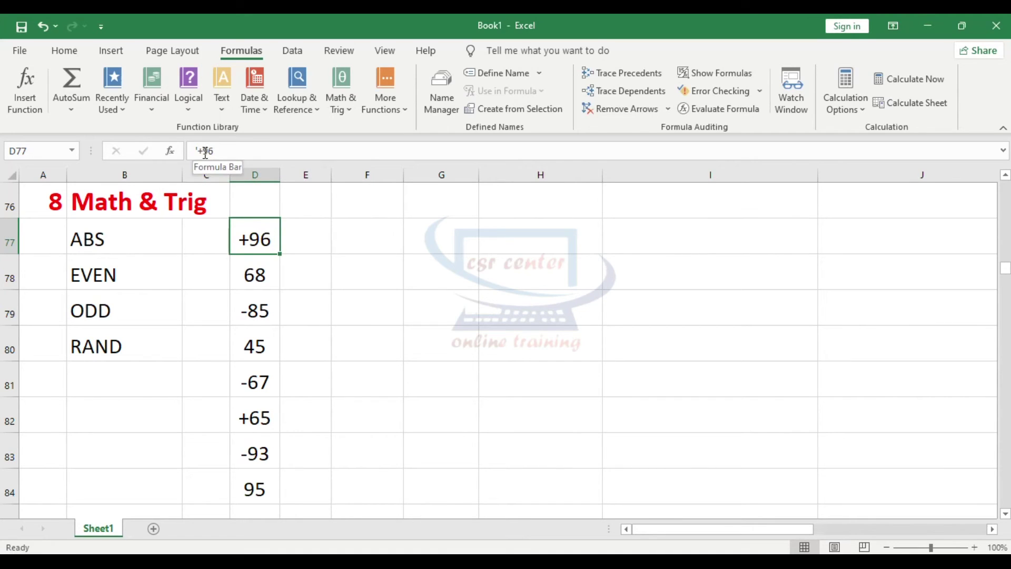
click(298, 238)
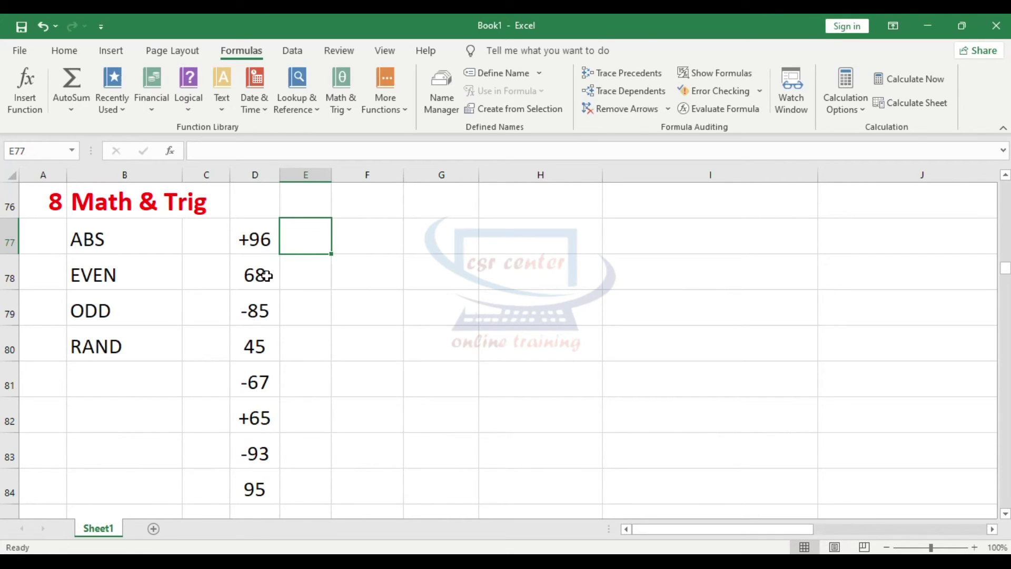
Enter =ABS(D77) in F77 to return the absolute value of the first sample number.
click(363, 236)
text(=)
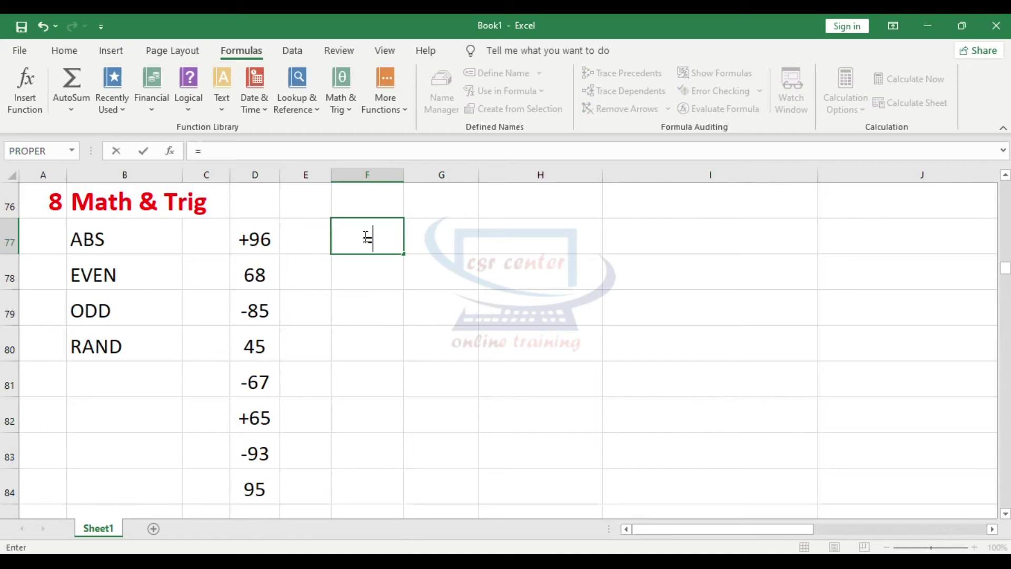
text(abs)
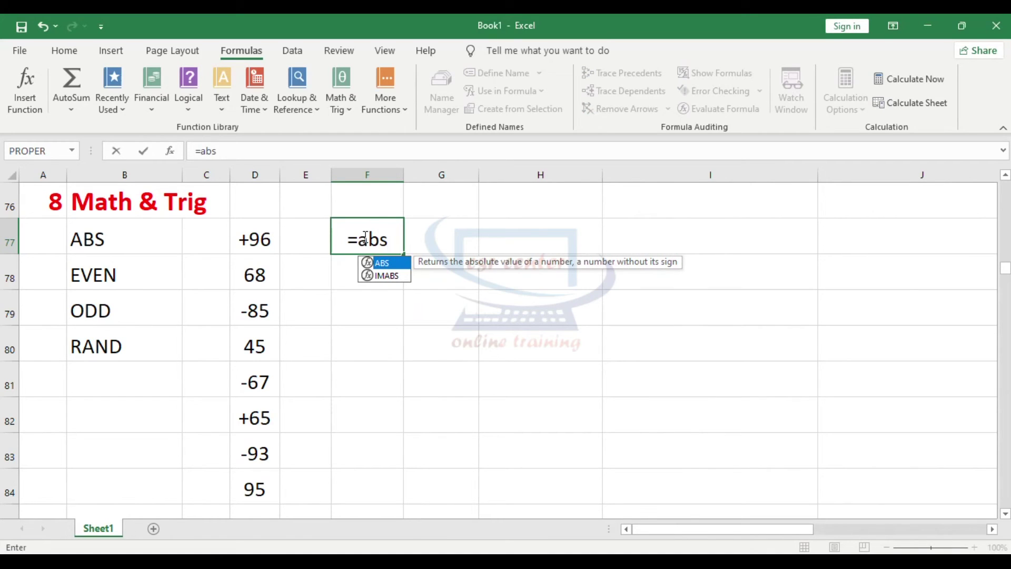
text(()
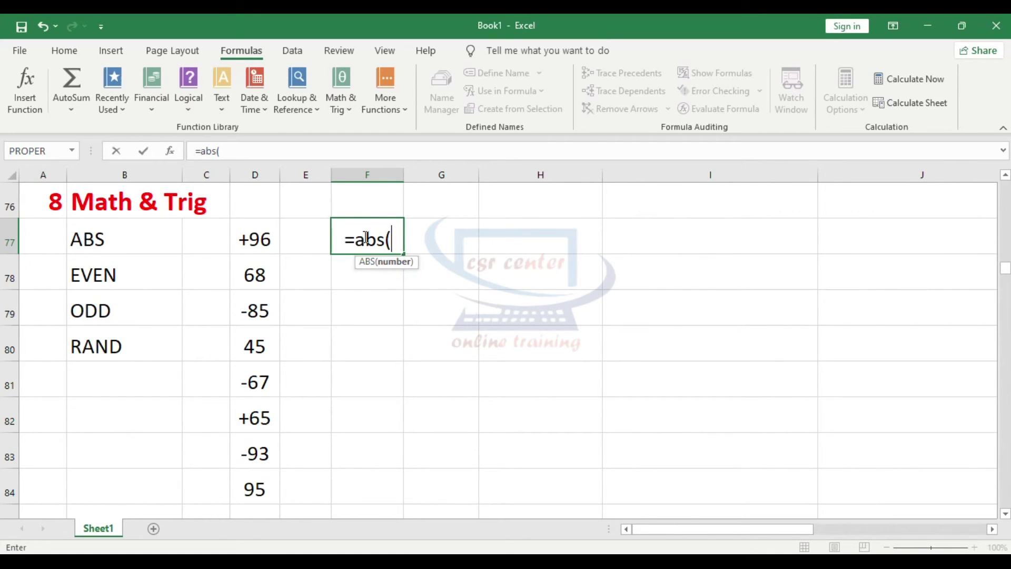
click(247, 239)
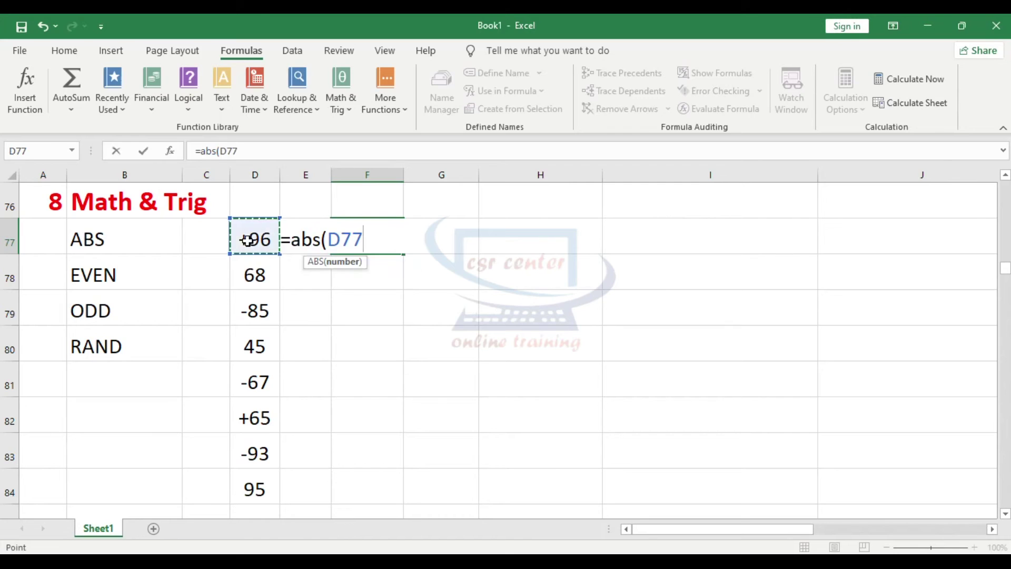
text())
key(Return)
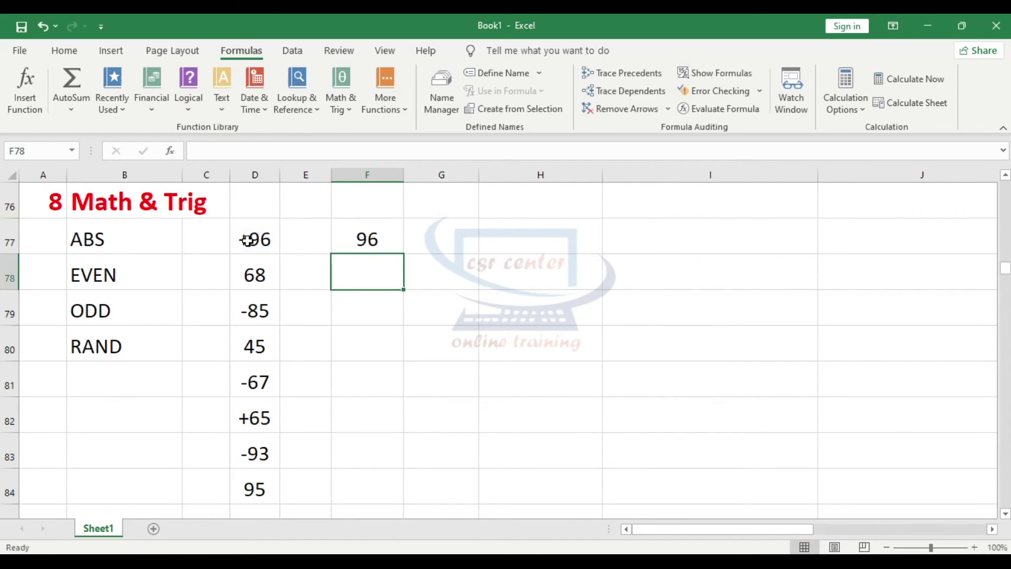
click(391, 238)
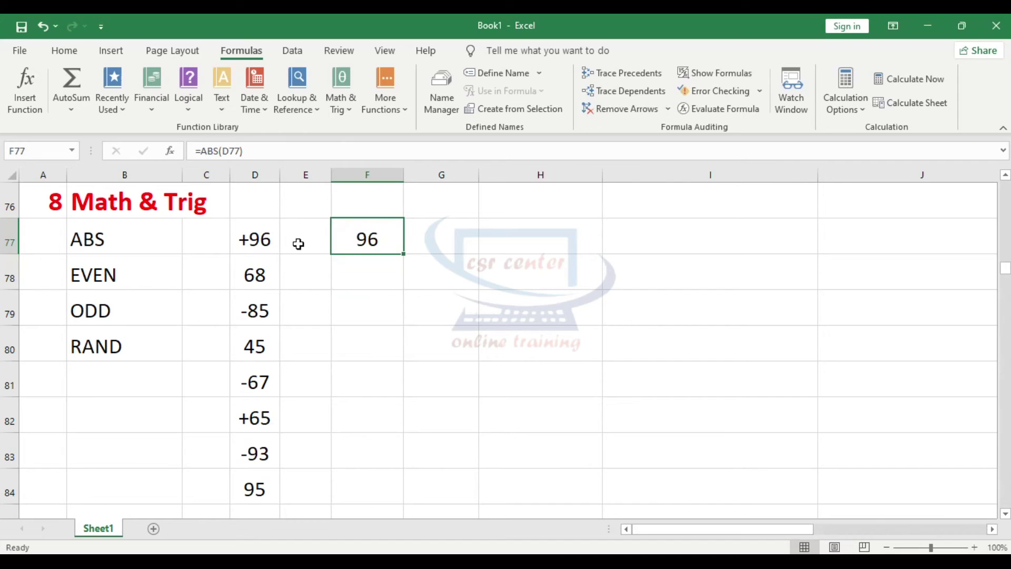
Fill the ABS formula from F77 down through F84 to cover all the sample numbers.
click(255, 232)
click(369, 239)
drag(404, 255, 396, 483)
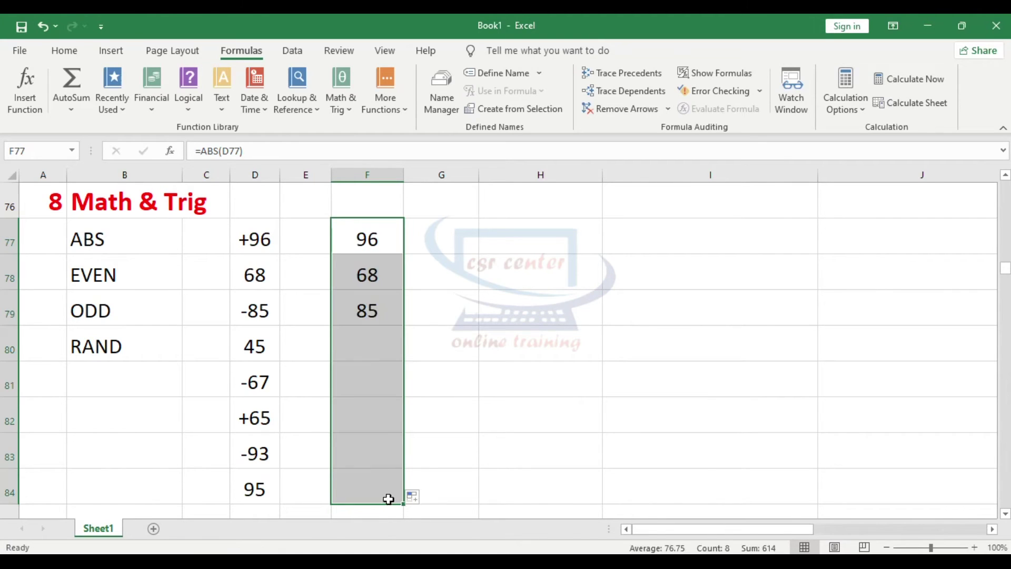
click(490, 316)
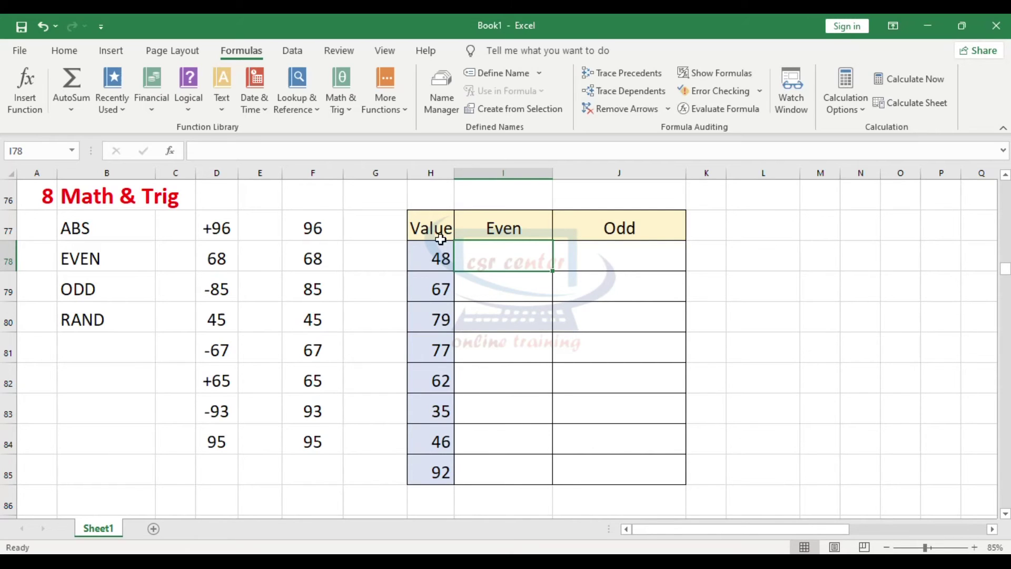
Enter =EVEN(H78) in I78 with the EVEN function and fill it down the Even column through I86.
click(113, 257)
click(113, 285)
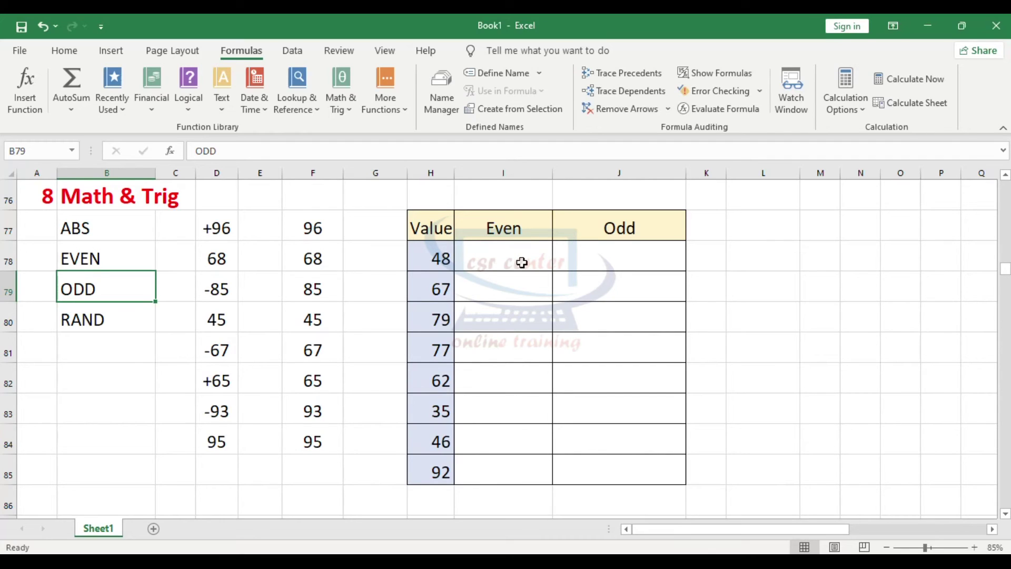
click(438, 256)
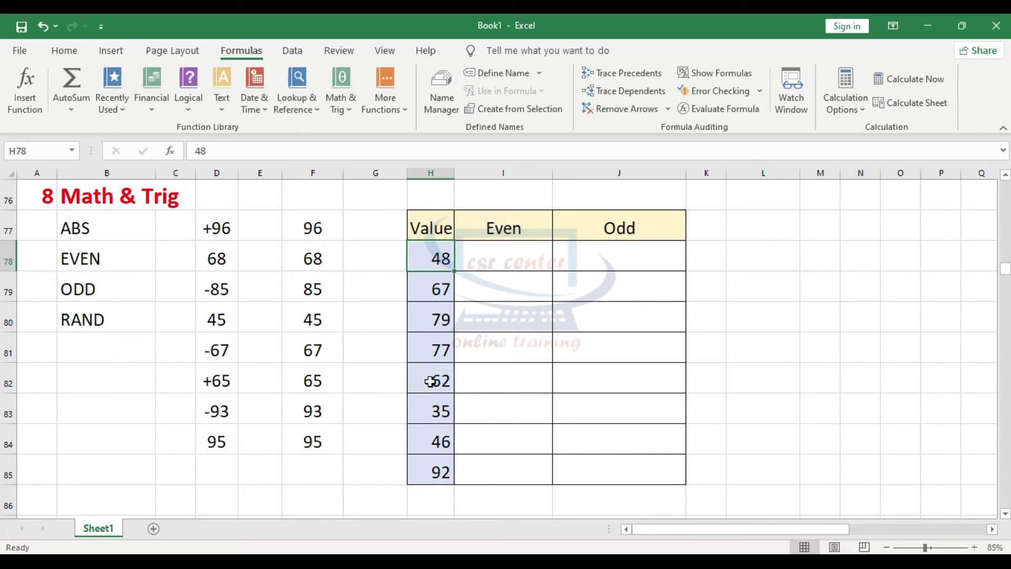
click(521, 260)
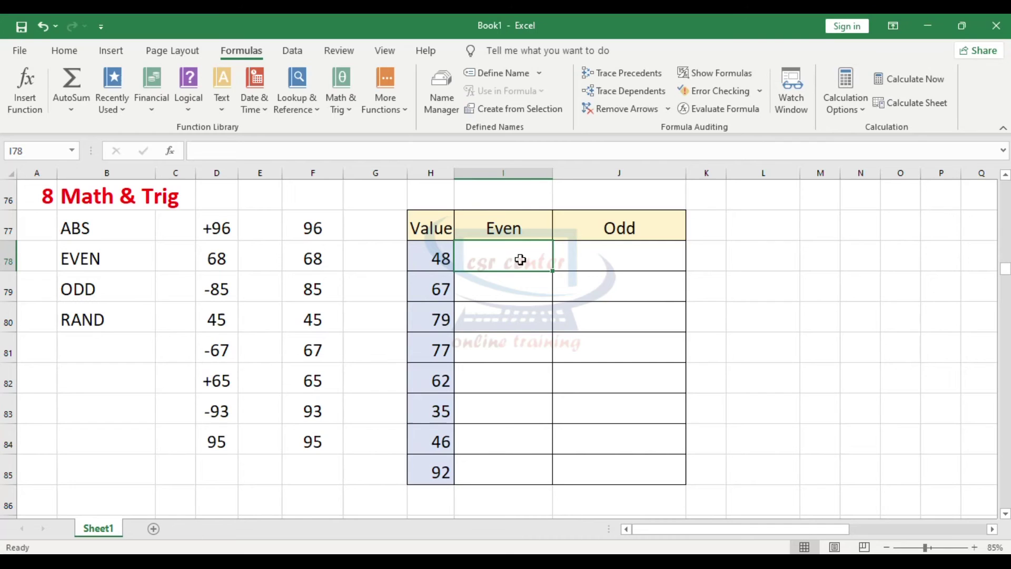
click(354, 112)
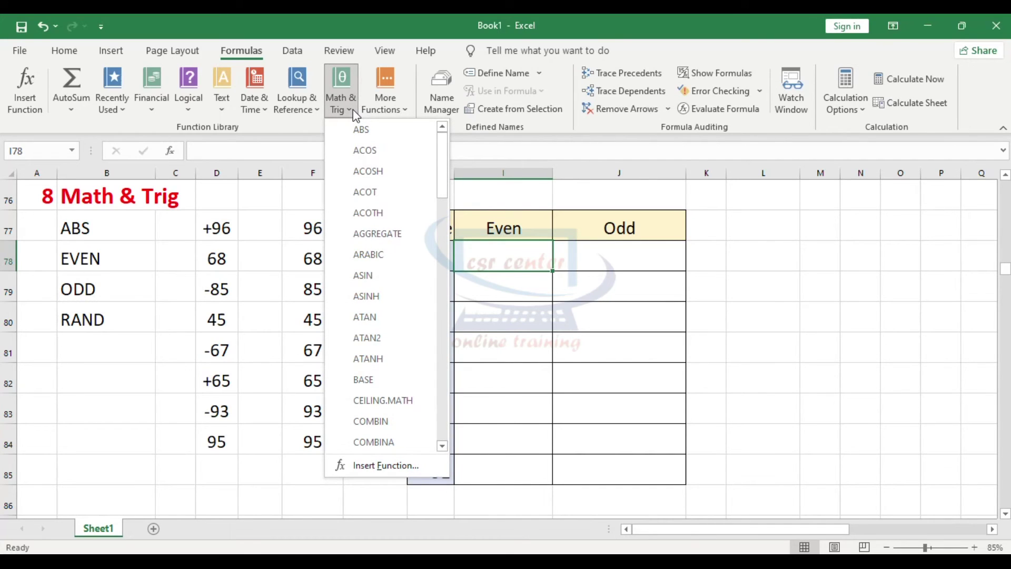
scroll(395, 316, down, 2)
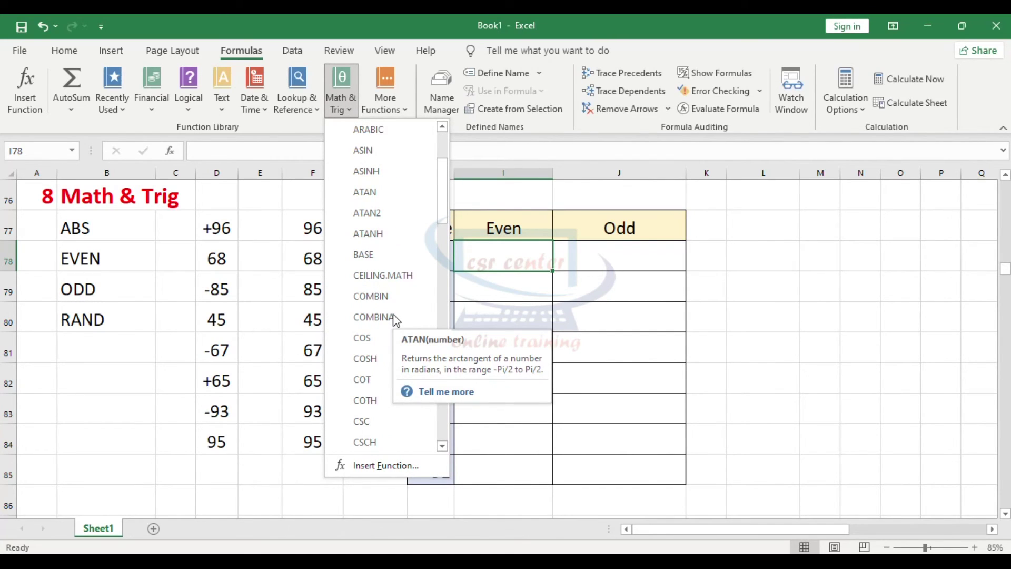
scroll(396, 319, down, 1)
scroll(396, 320, down, 1)
click(380, 384)
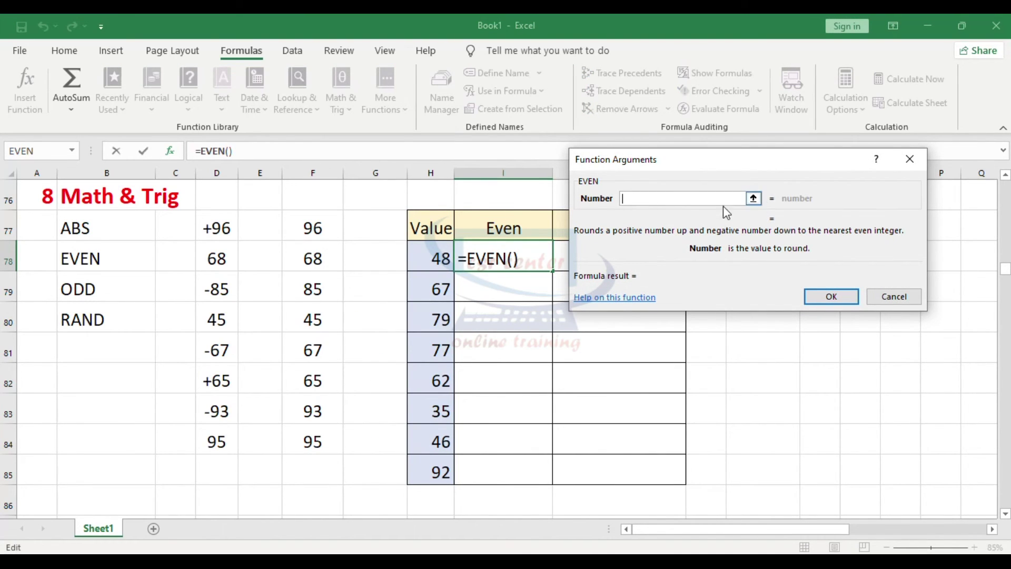
click(431, 259)
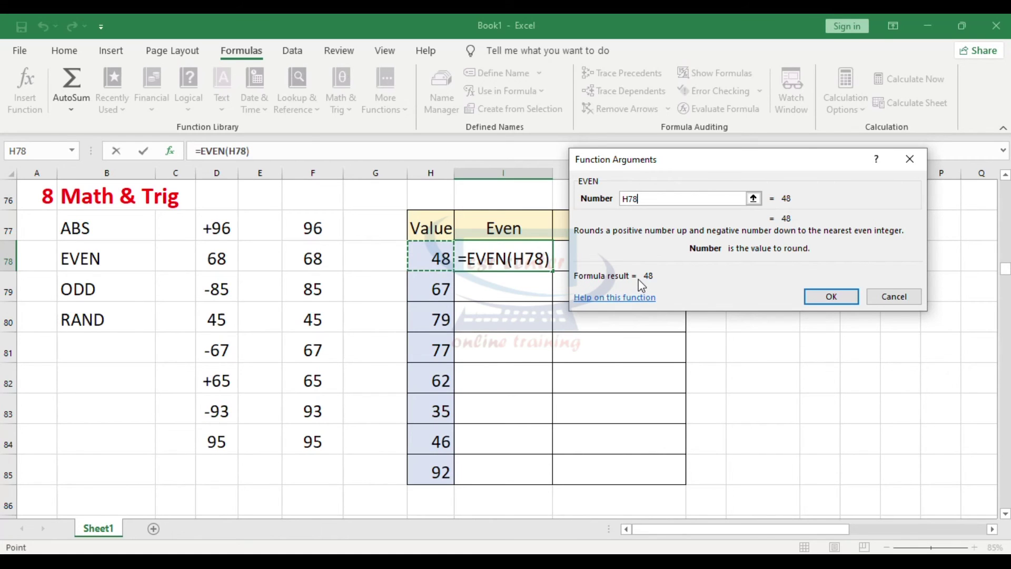
click(431, 285)
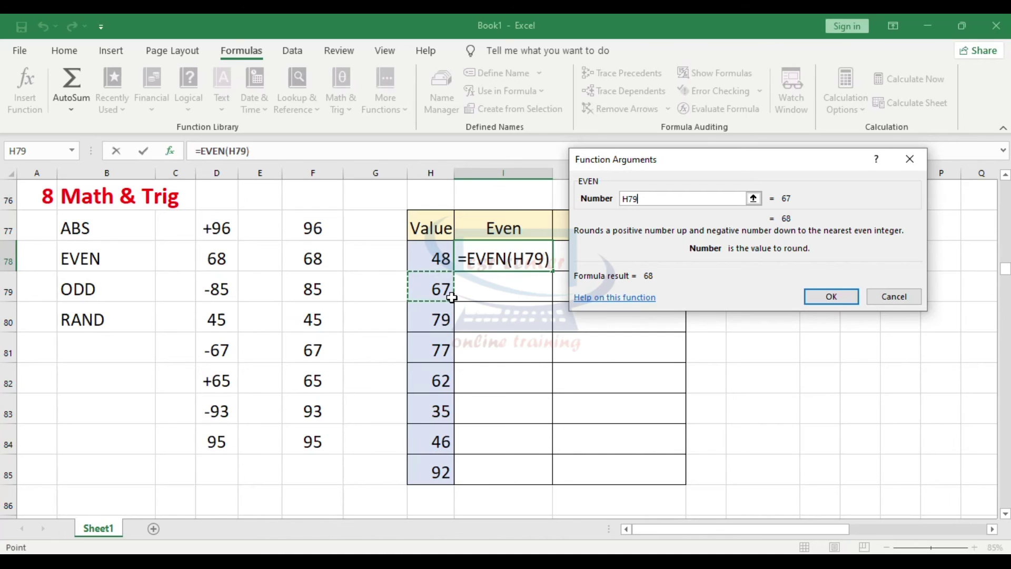
click(433, 253)
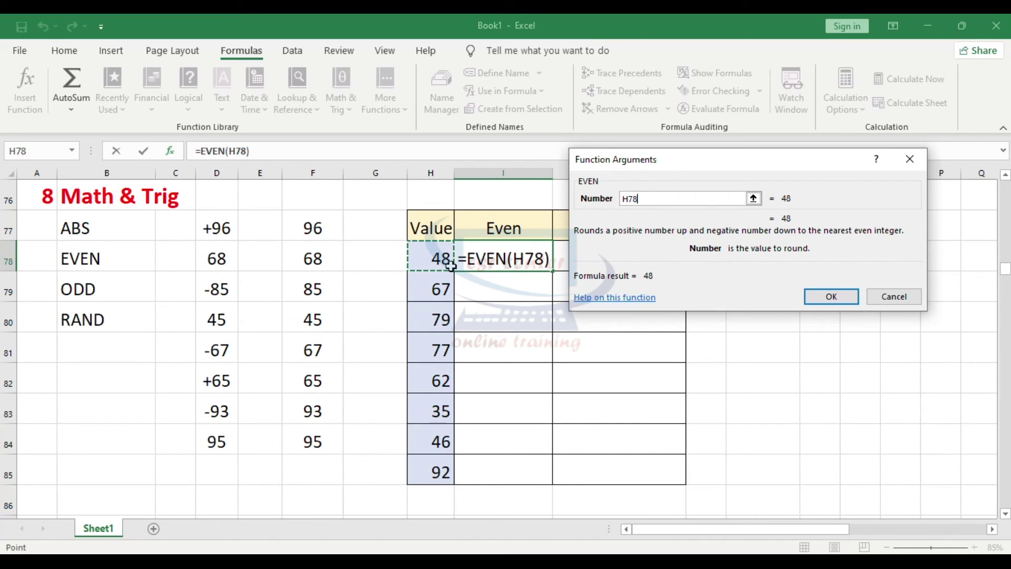
click(831, 297)
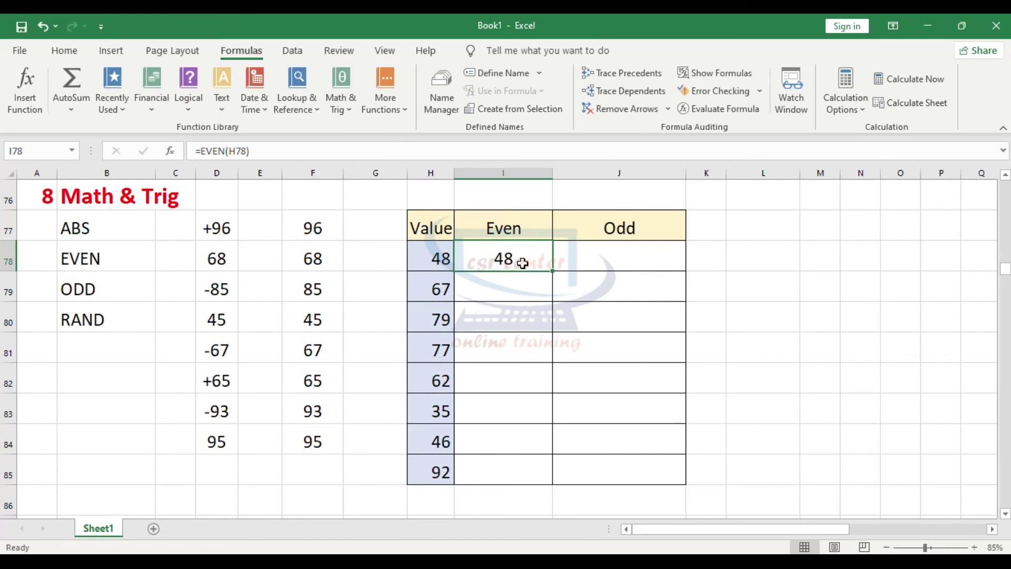
drag(553, 271, 554, 509)
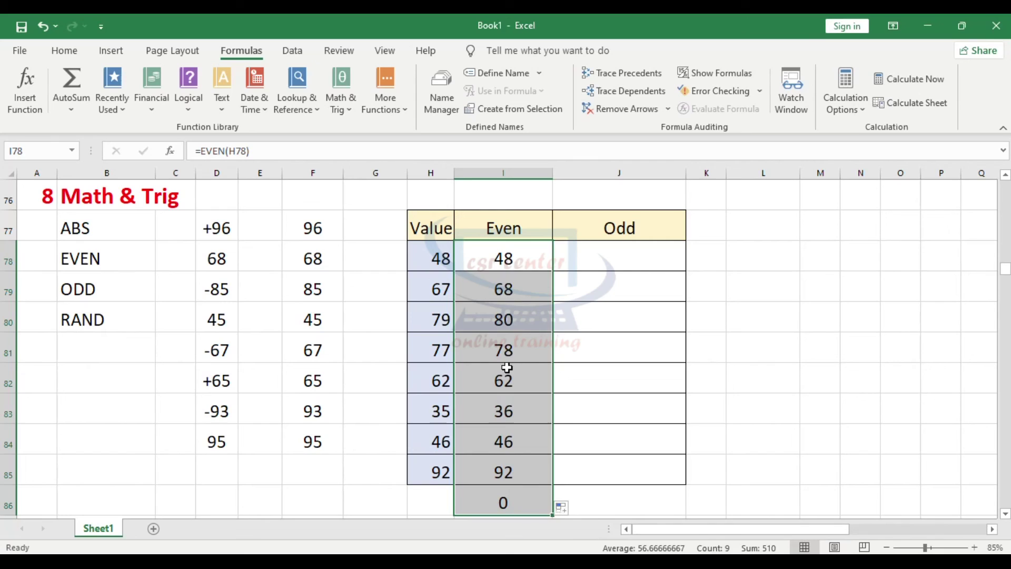
Compare the rounded results in I79:I82 of the Even column with their source numbers in the Value column.
click(512, 325)
click(511, 325)
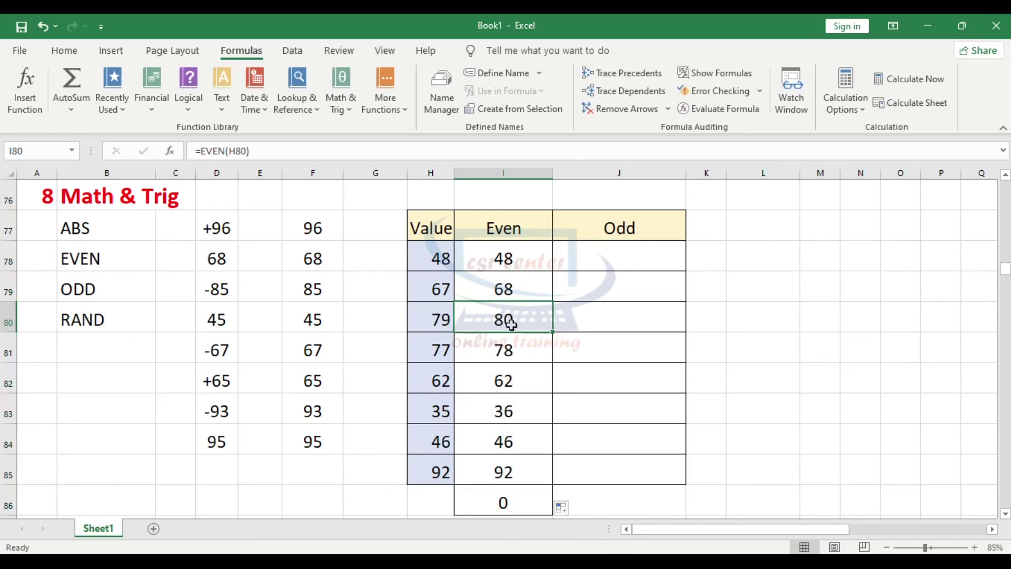
click(441, 285)
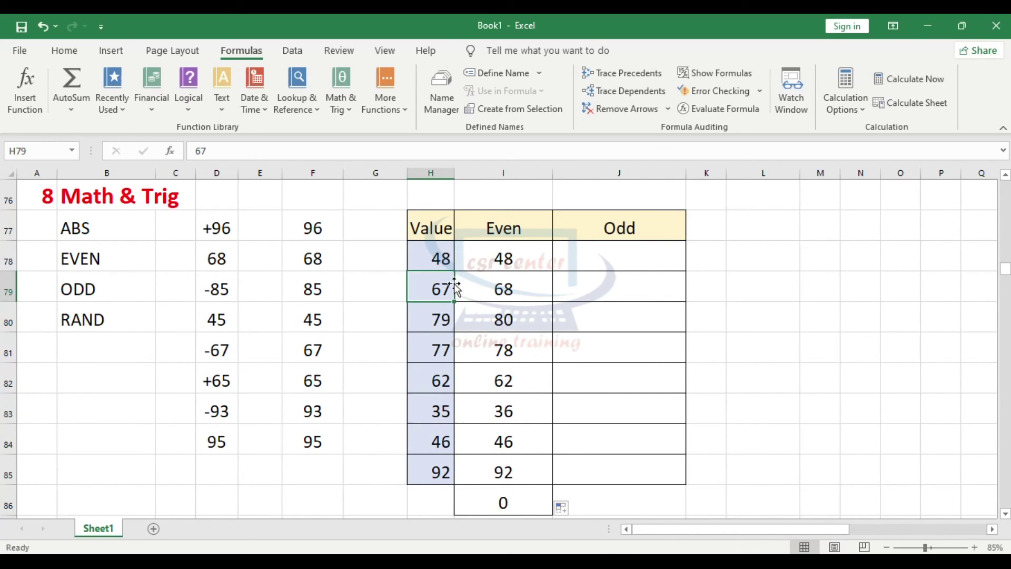
click(471, 284)
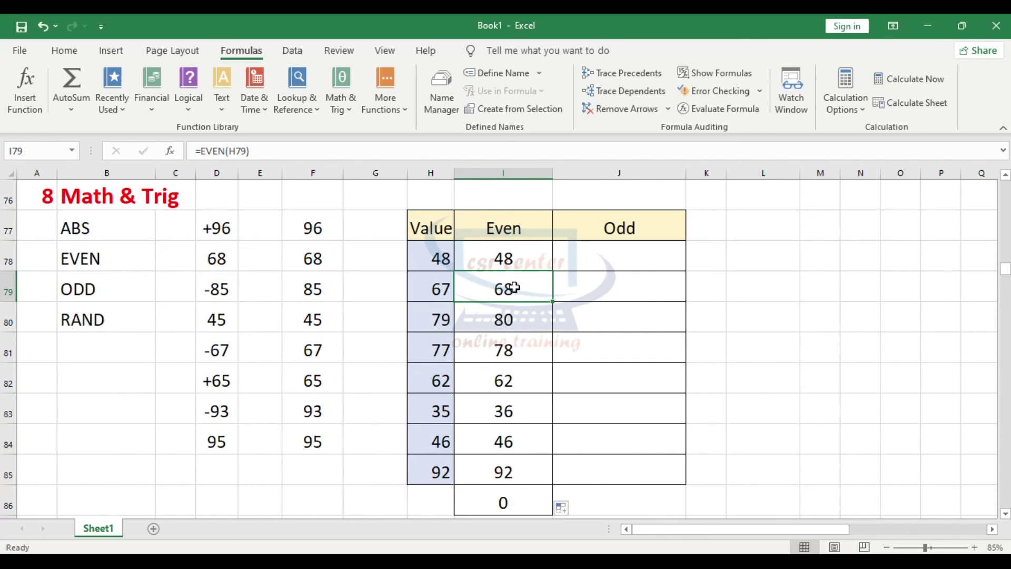
click(521, 320)
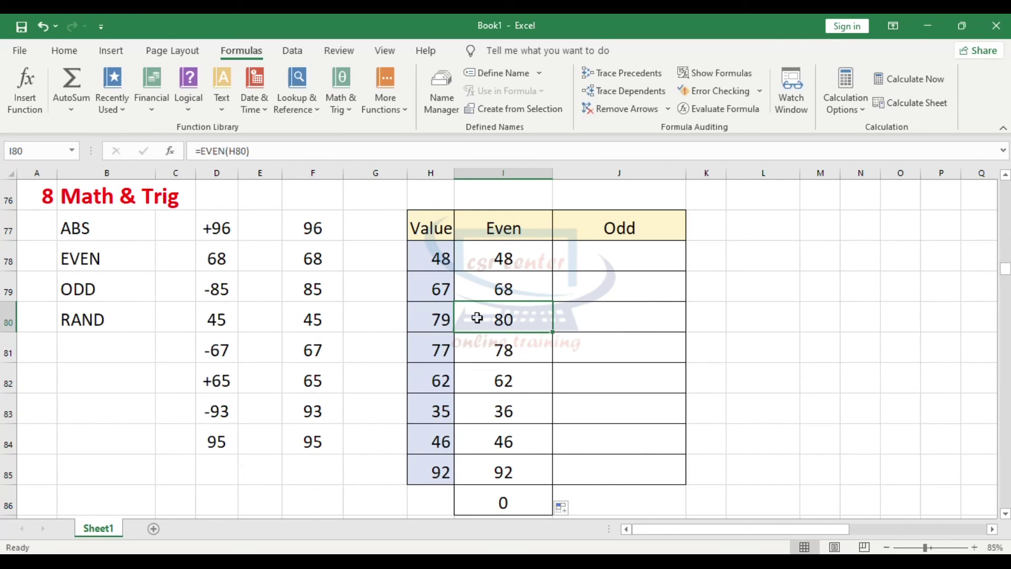
click(441, 319)
click(503, 319)
click(530, 350)
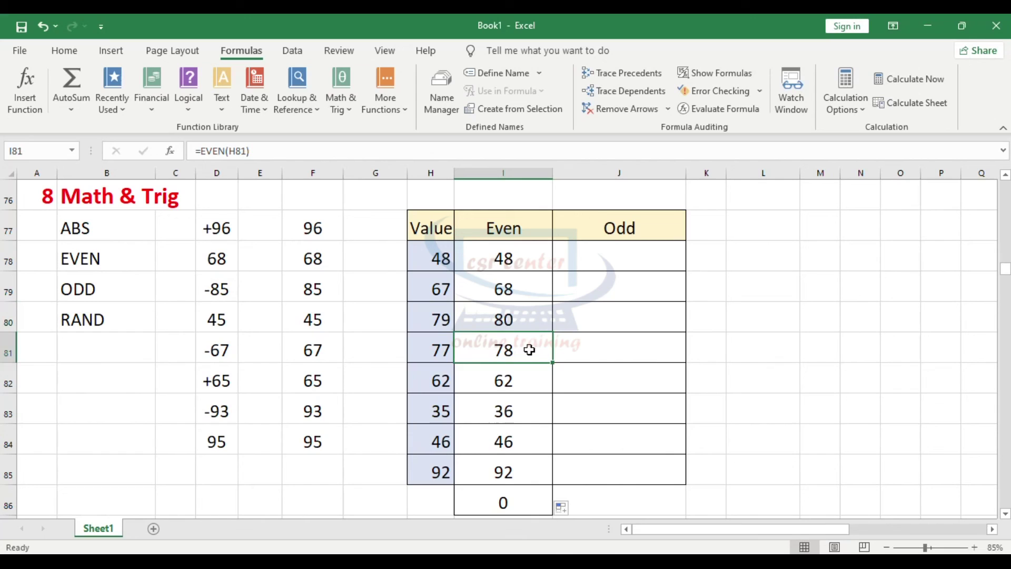
click(529, 381)
click(441, 381)
click(544, 378)
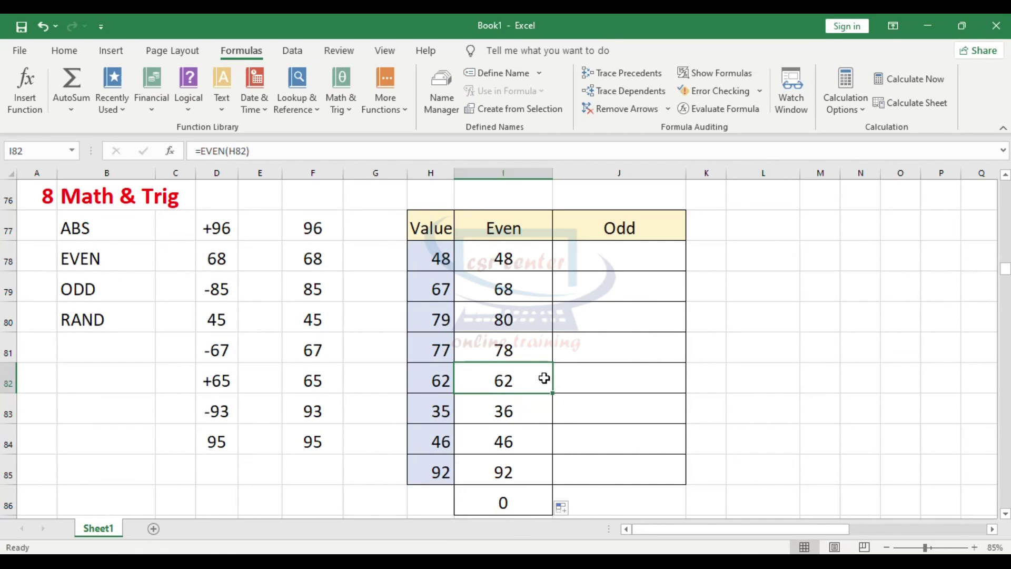
Enter =ODD(H78) in J78 with the ODD function and fill it down the Odd column through J86.
click(608, 262)
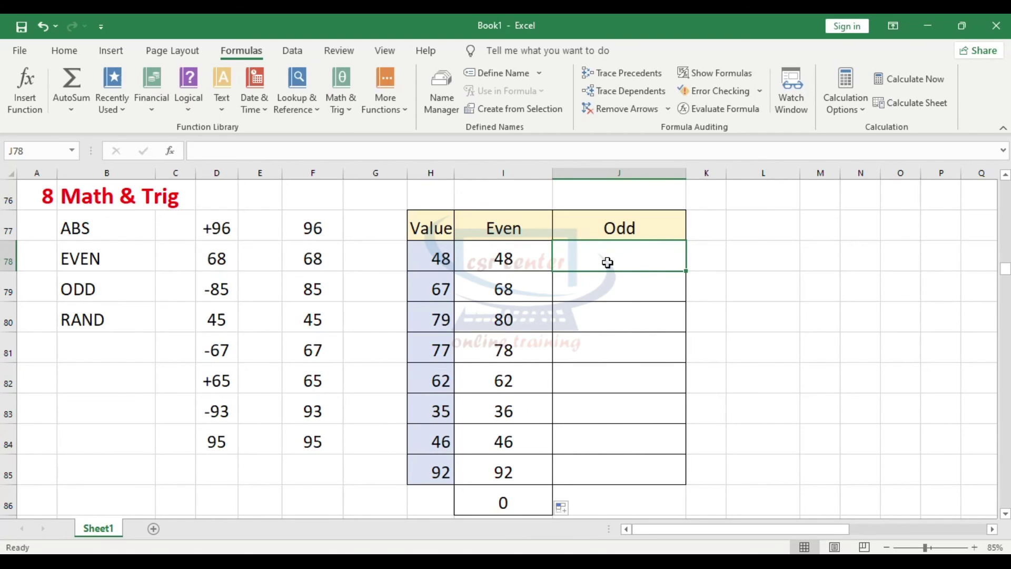
click(342, 90)
scroll(391, 308, down, 13)
click(382, 190)
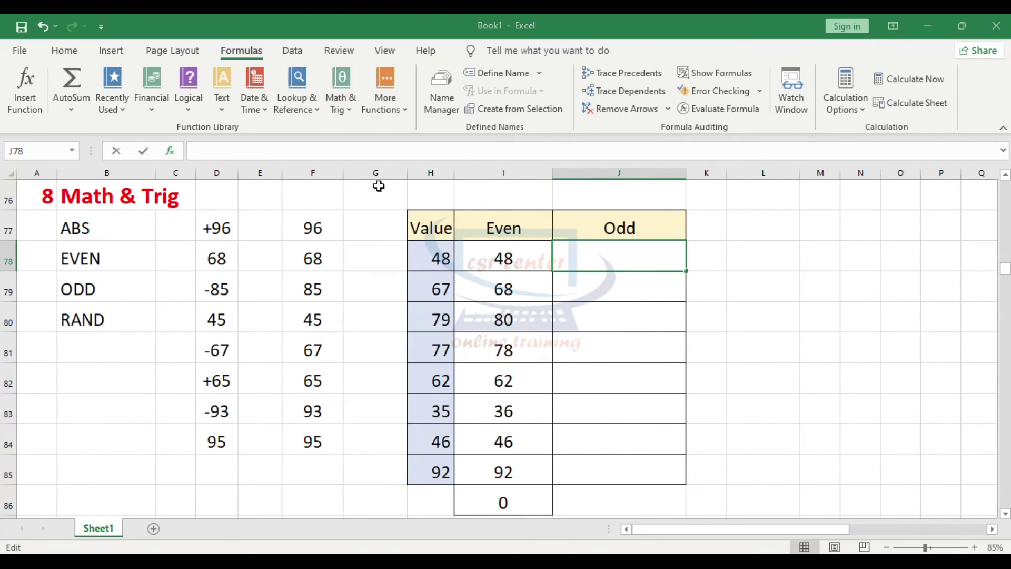
drag(726, 223, 797, 186)
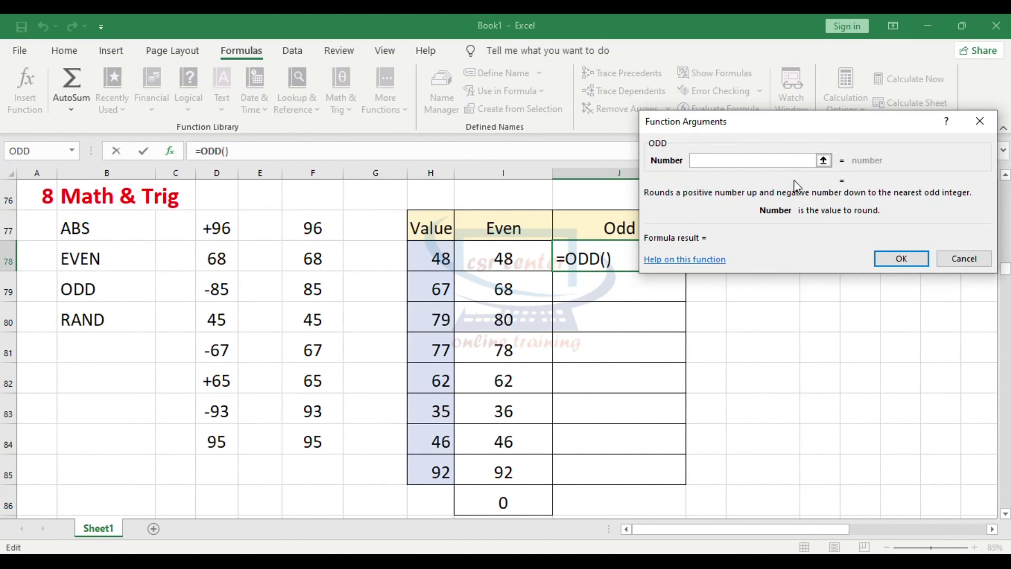
click(433, 260)
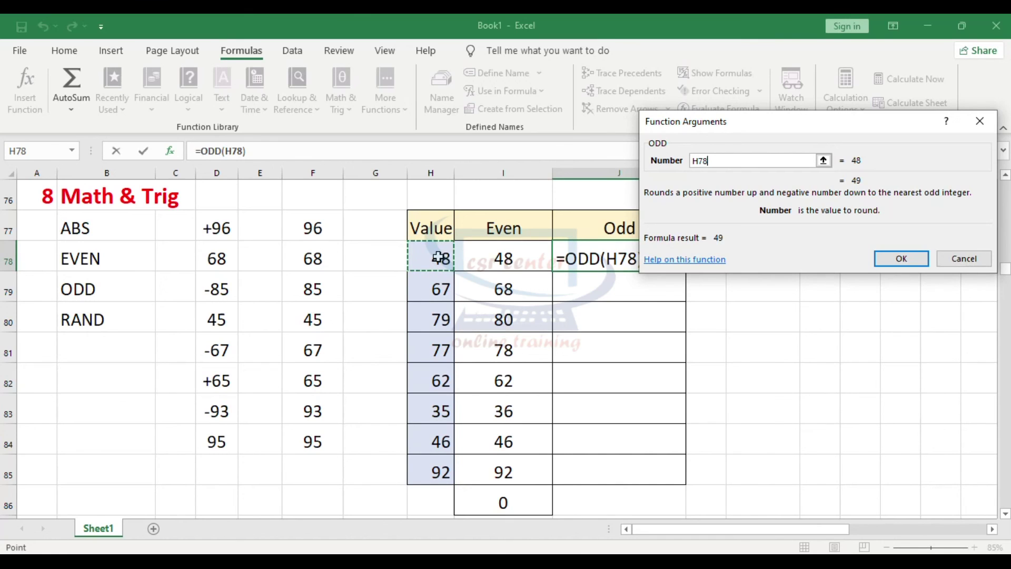
click(903, 259)
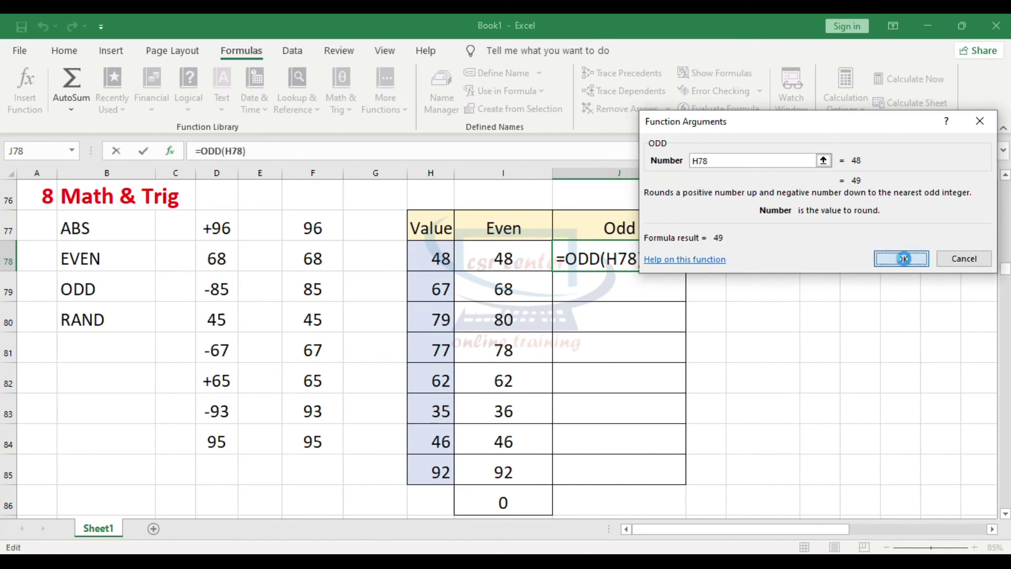
drag(686, 270, 668, 505)
Review the Odd and Even columns and clear the surplus formulas in I86:J86 below the last value.
click(626, 318)
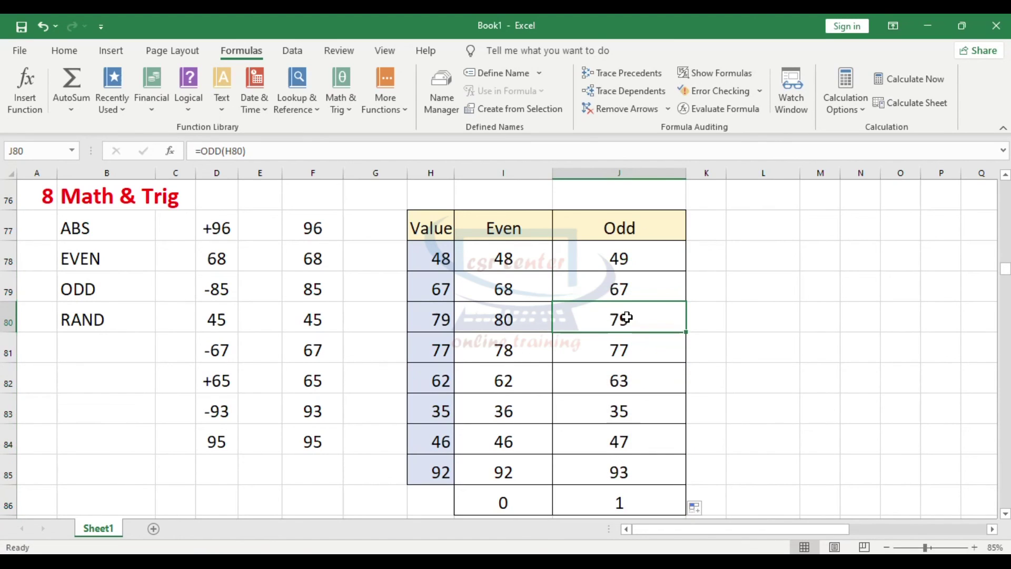
drag(645, 255, 644, 469)
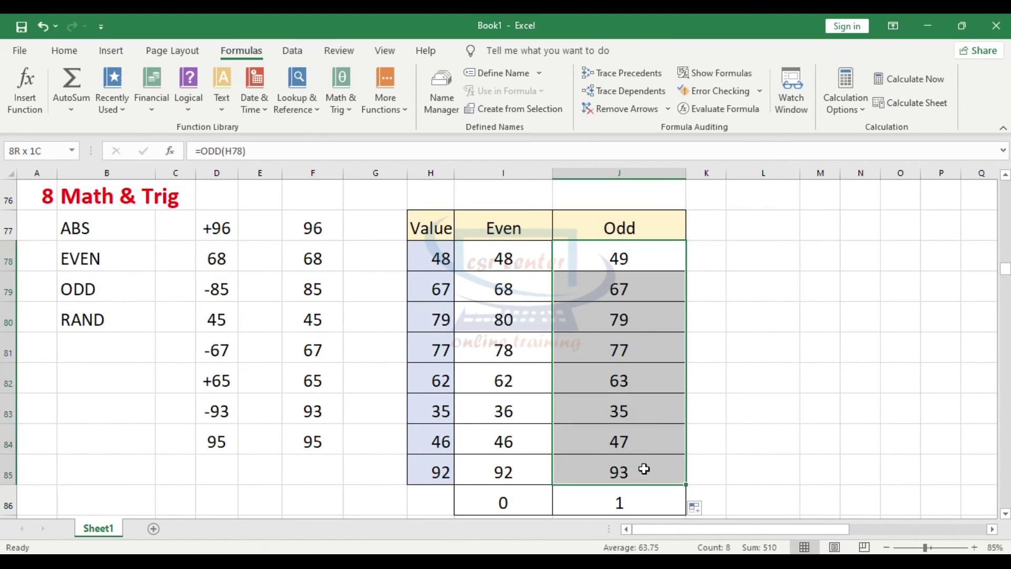
drag(505, 259, 497, 470)
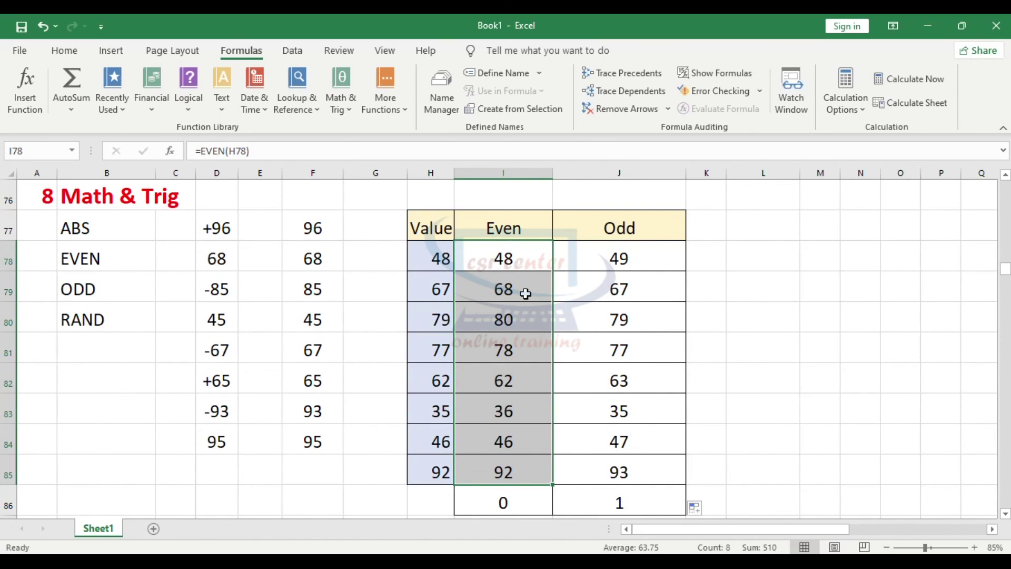
drag(500, 501, 595, 501)
key(Delete)
click(644, 340)
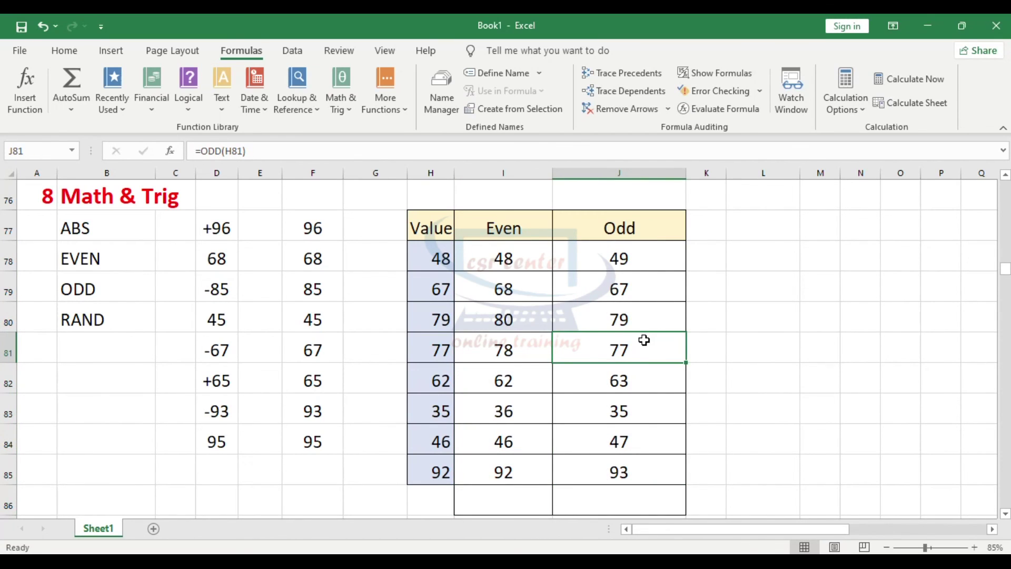